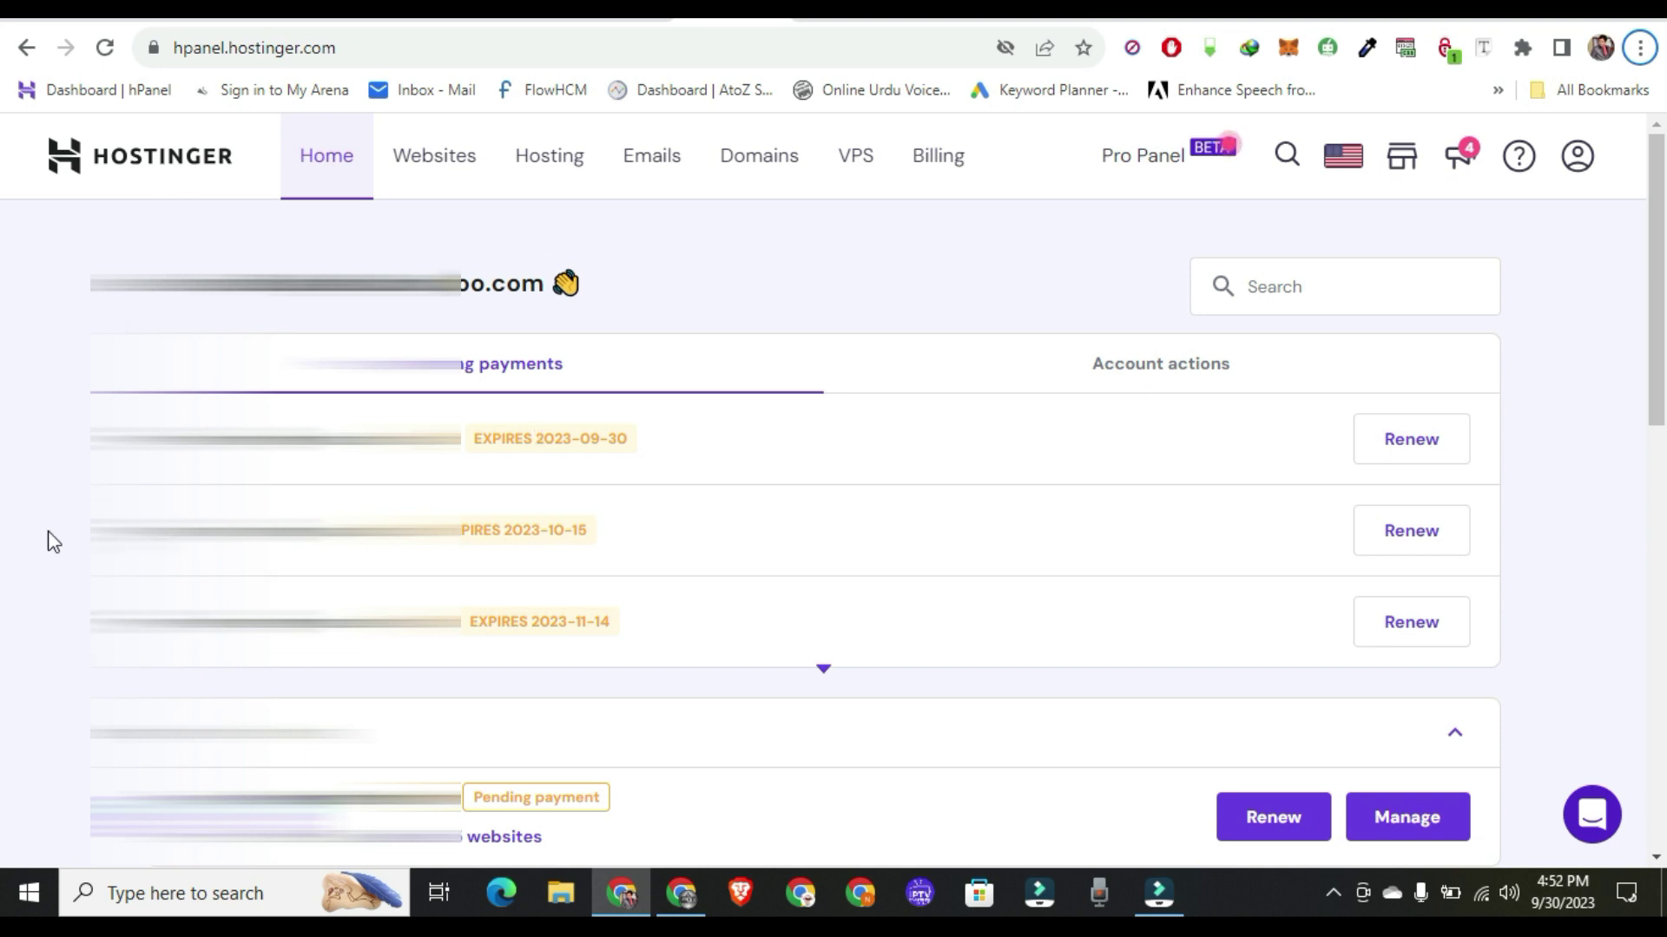
# Open the backups page for apk4app.com and generate a new backup of its files and databases
pyautogui.click(429, 161)
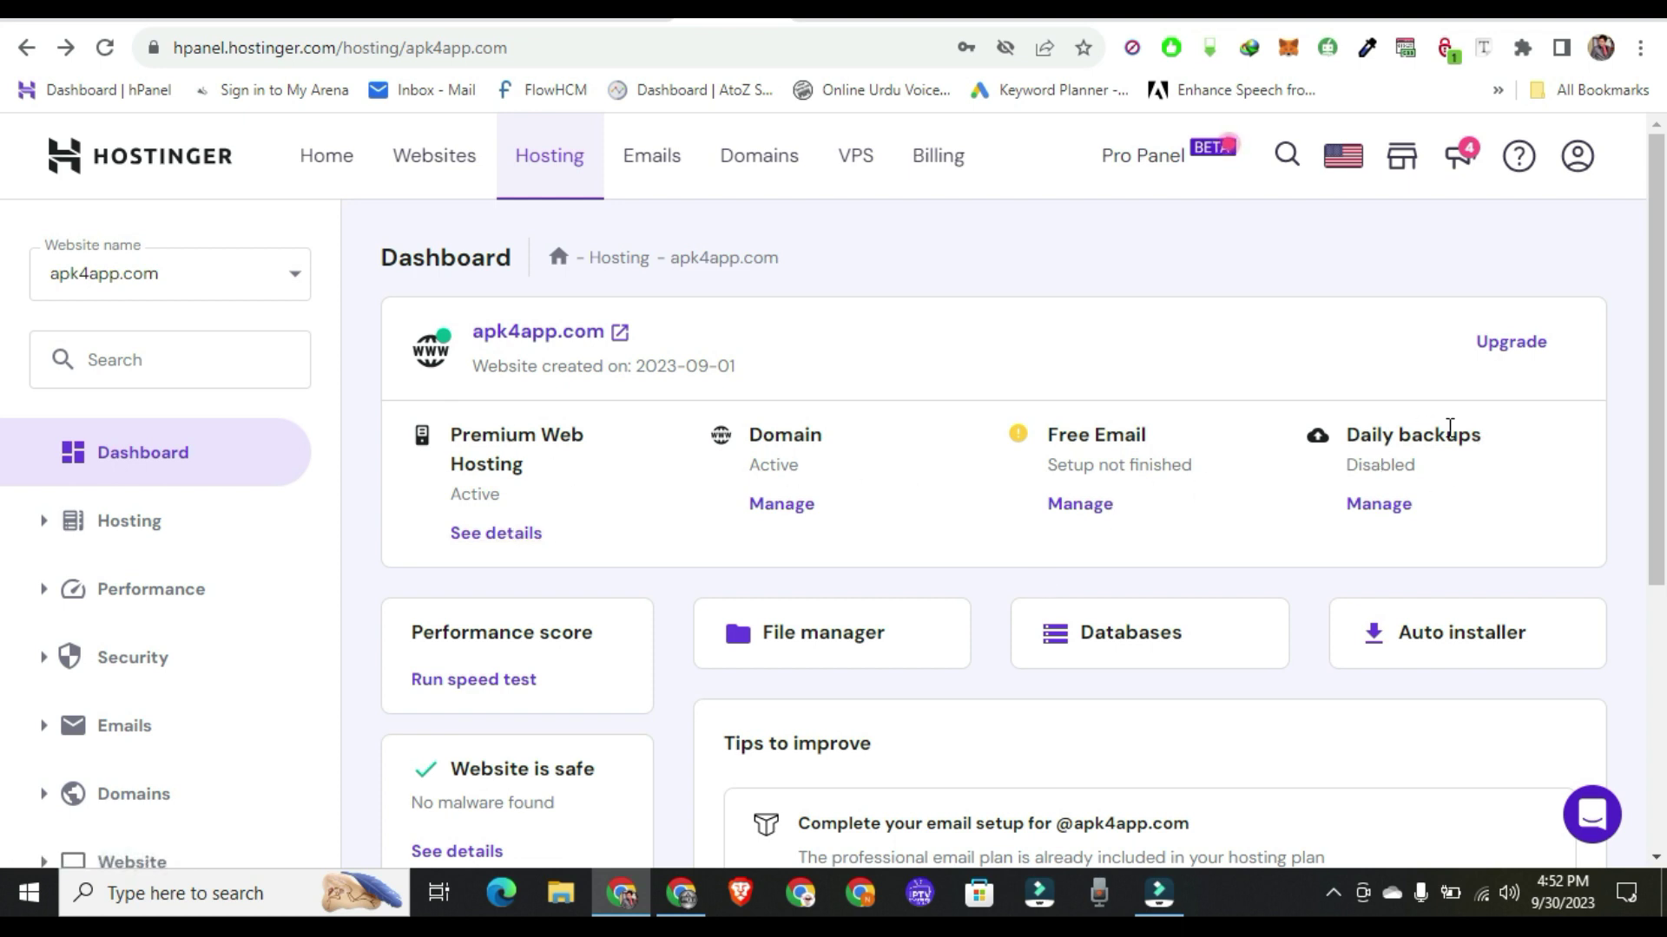
pyautogui.click(1394, 515)
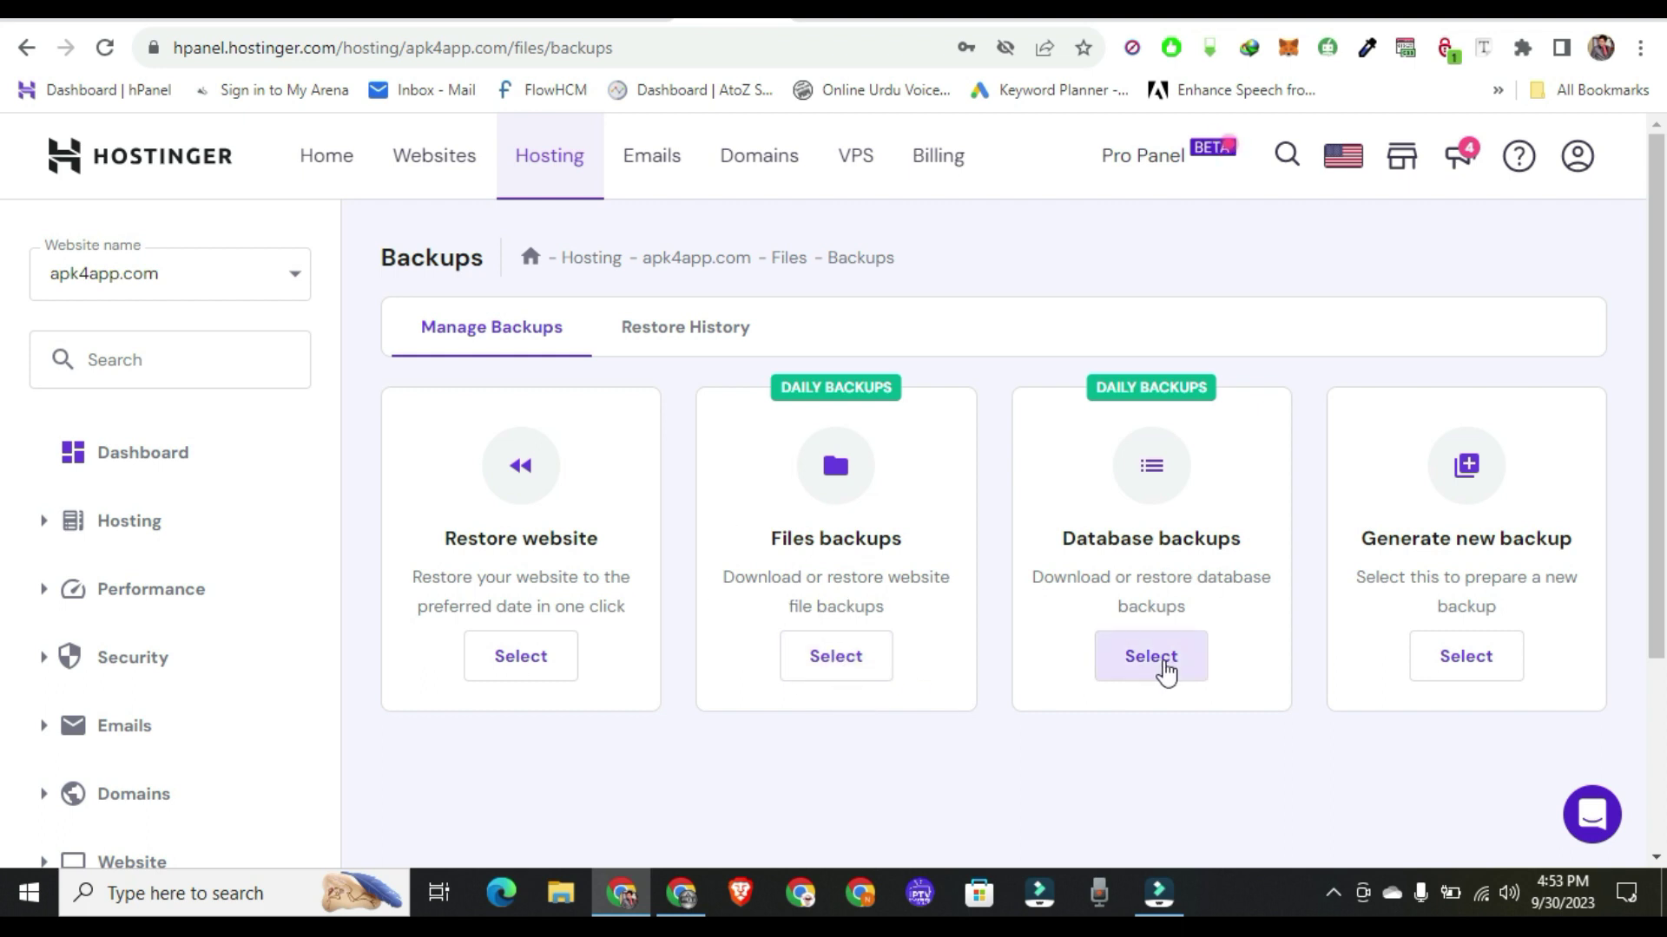
pyautogui.click(1467, 668)
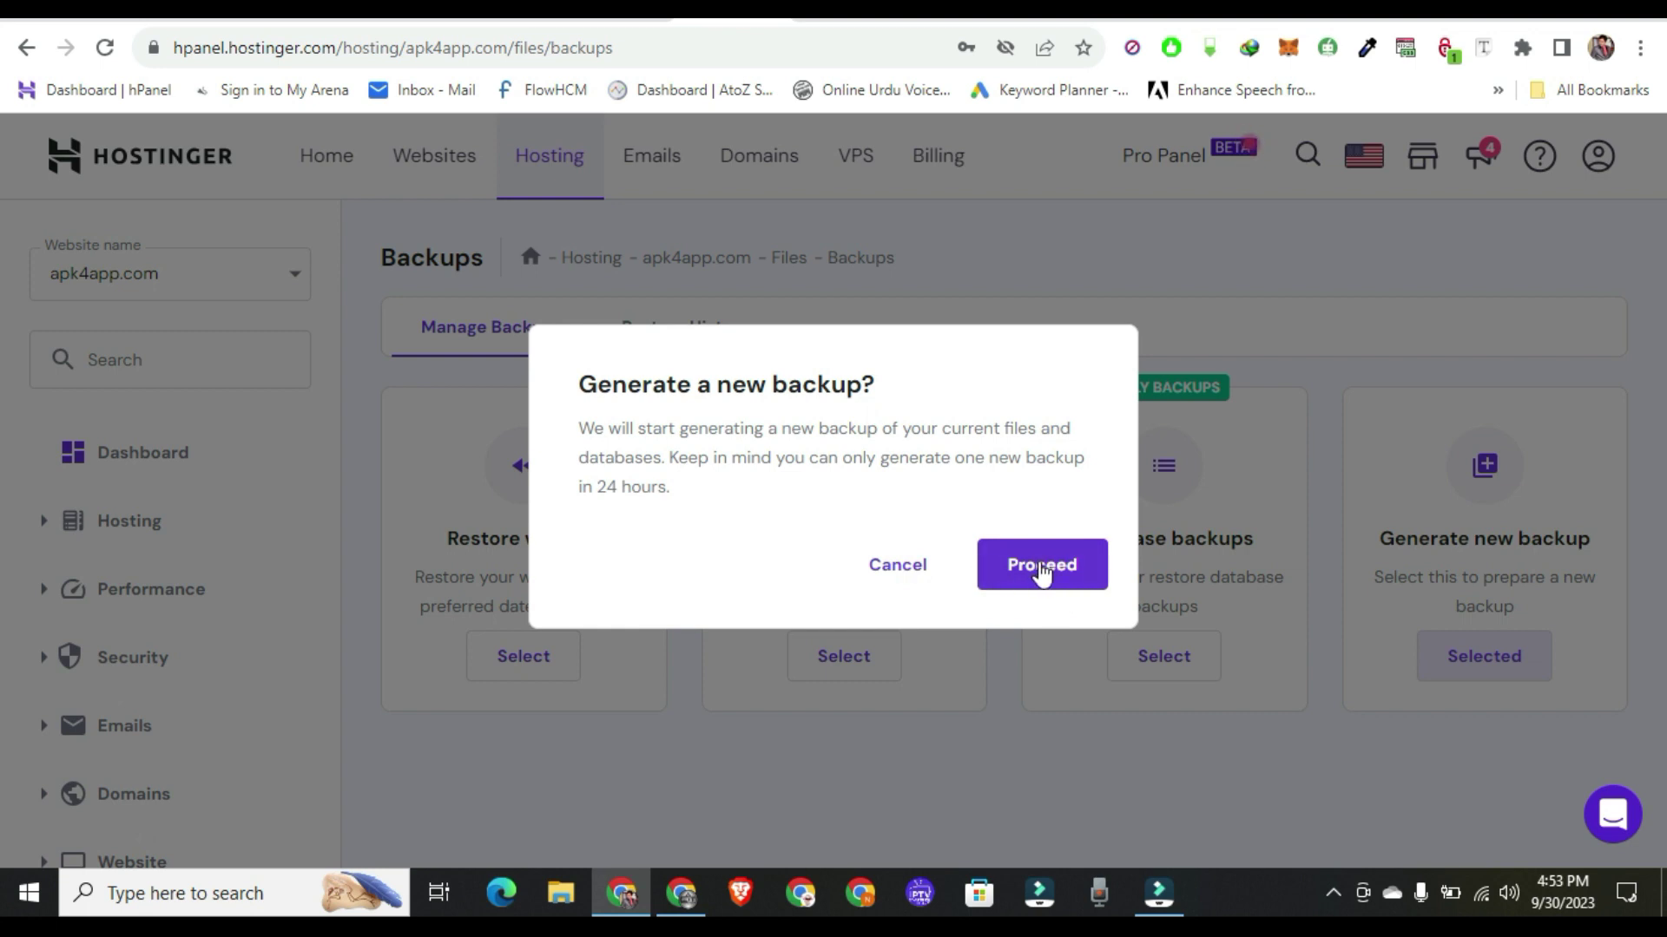
pyautogui.click(1040, 566)
pyautogui.scroll(-3, 1154, 644)
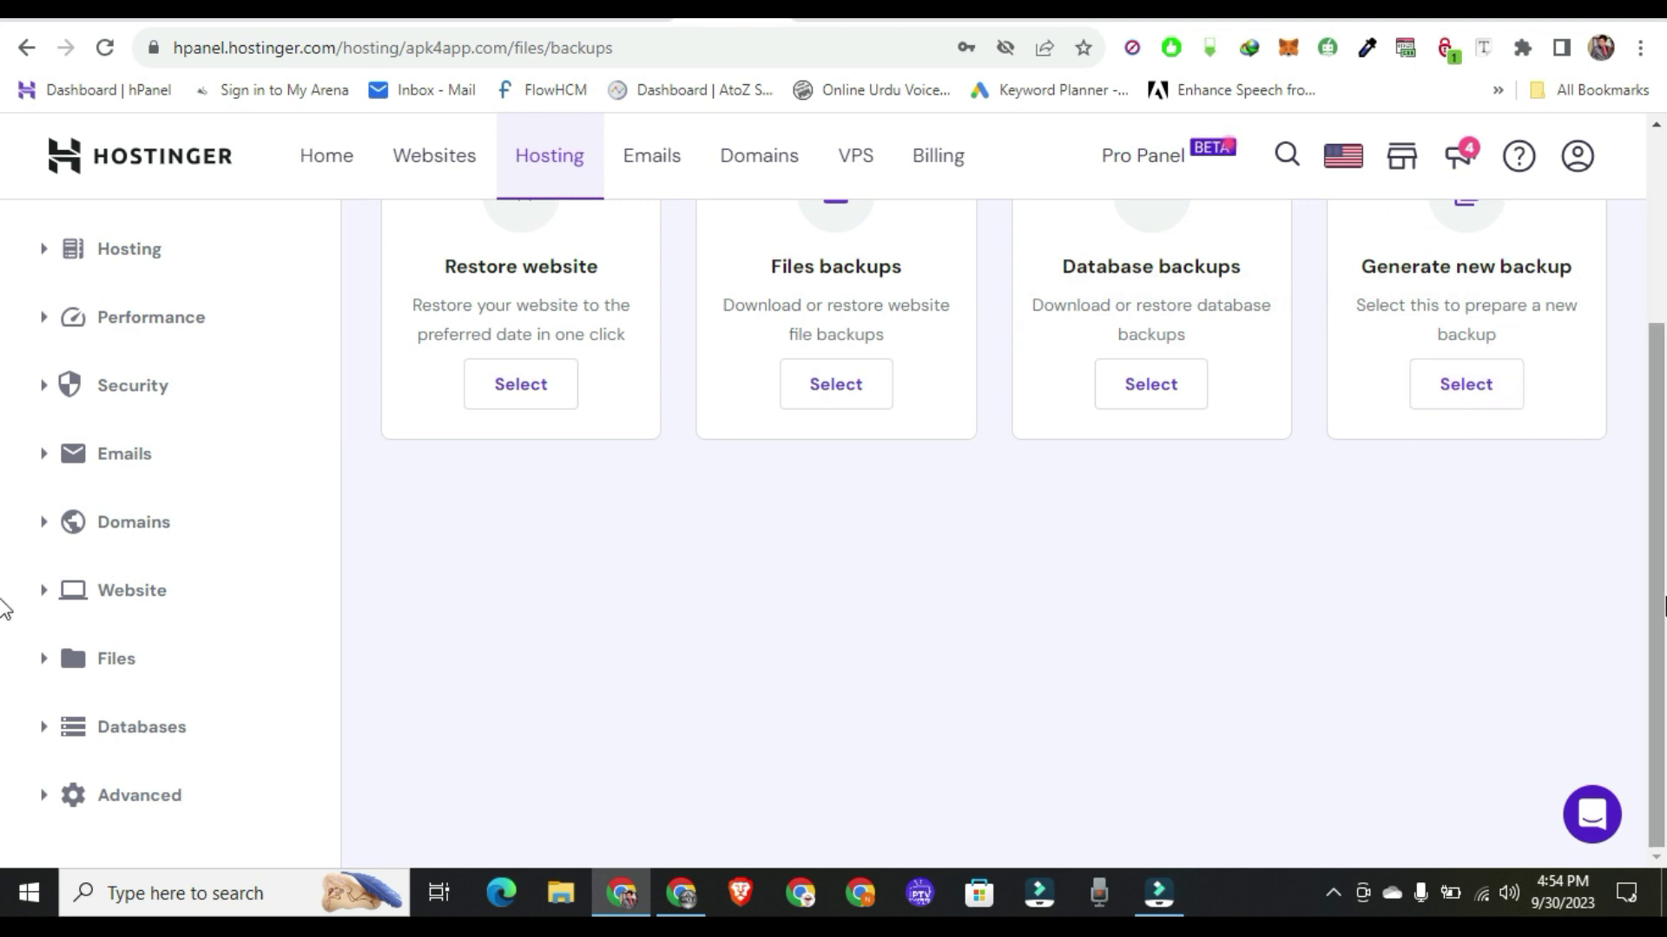
pyautogui.scroll(3, 5, 608)
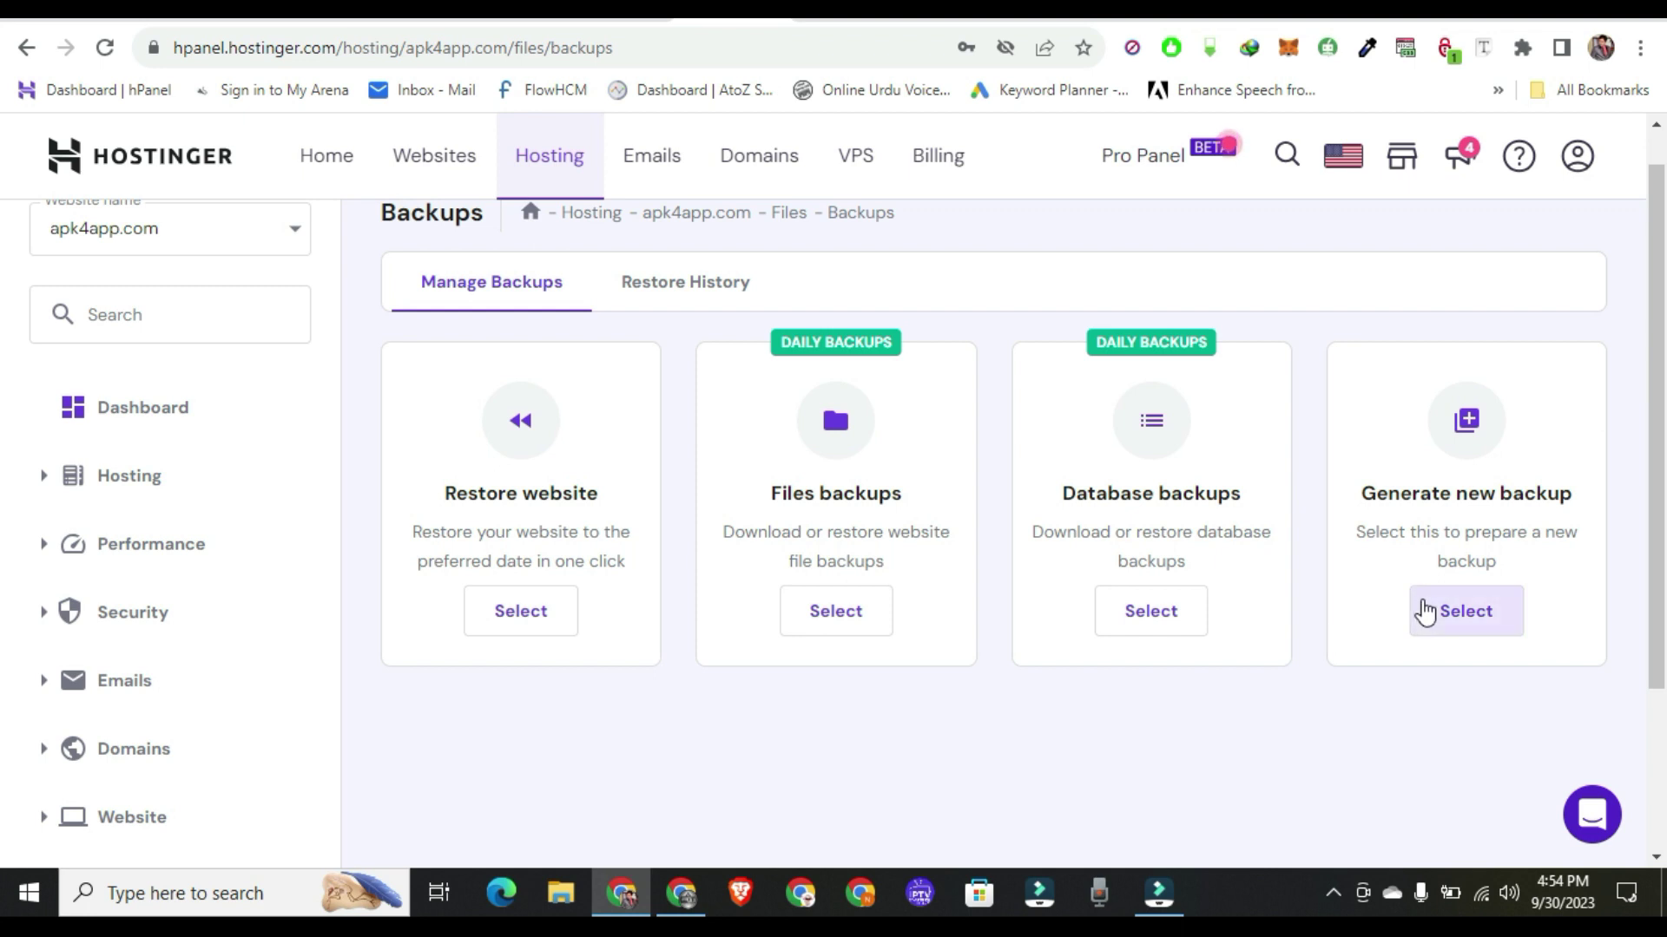
# Under the database backups, choose the database whose name ends in "_test" and show its available backups
pyautogui.click(1150, 611)
pyautogui.scroll(-3, 1138, 659)
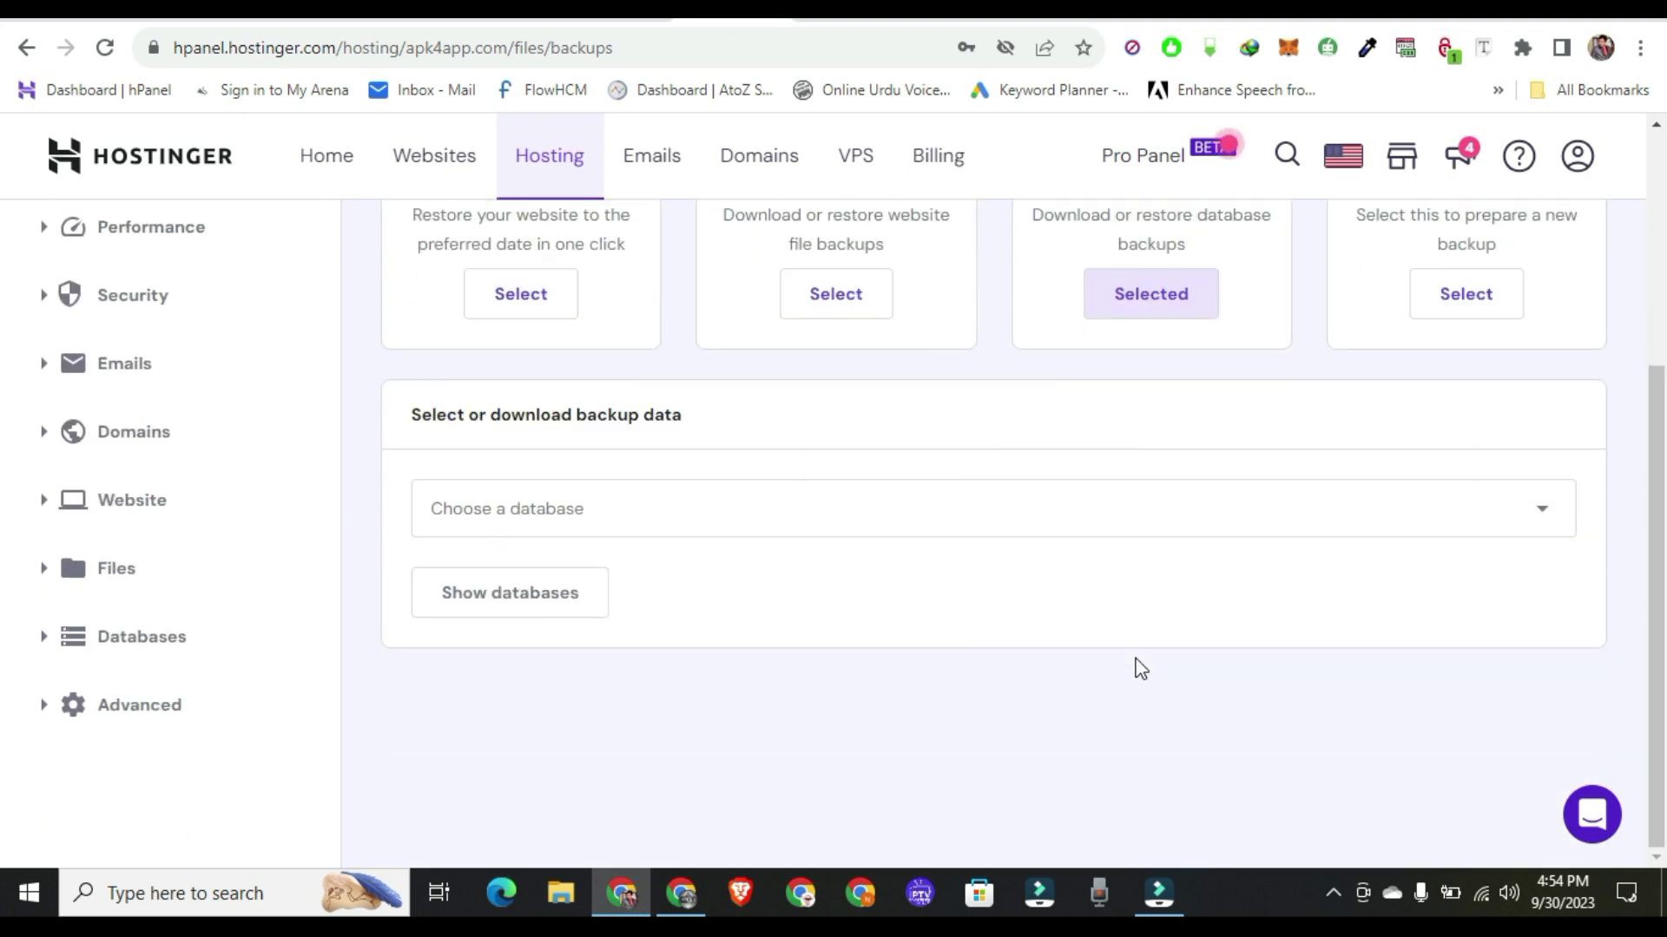
pyautogui.click(1544, 521)
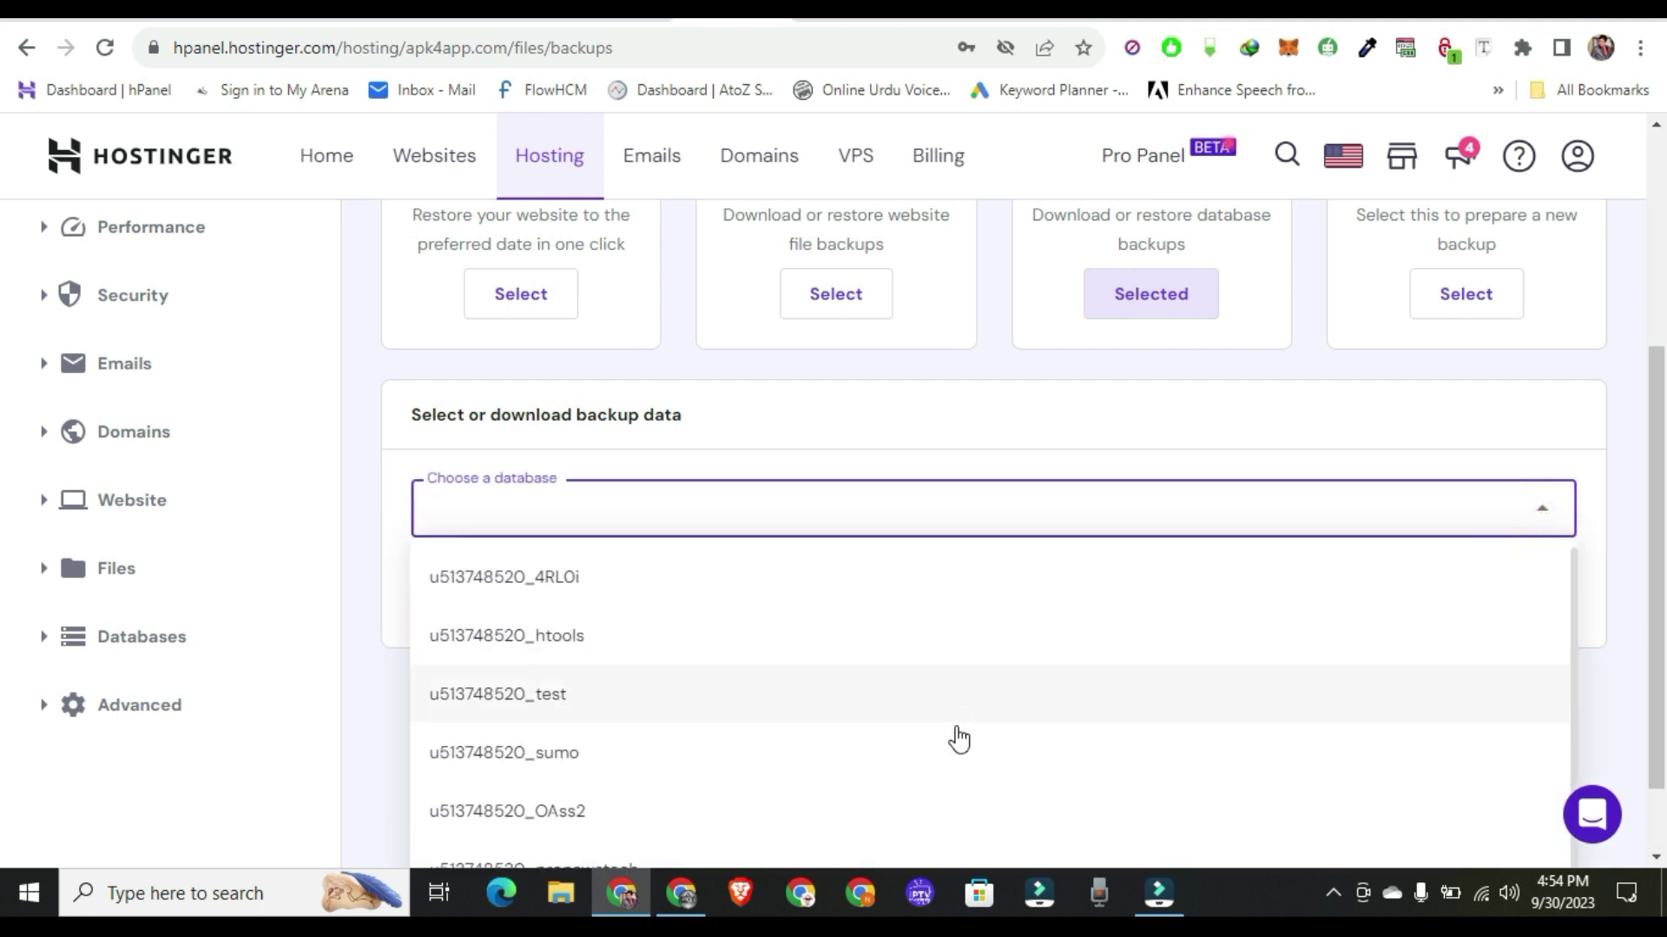
pyautogui.scroll(-1, 957, 790)
pyautogui.scroll(1, 957, 790)
pyautogui.click(826, 722)
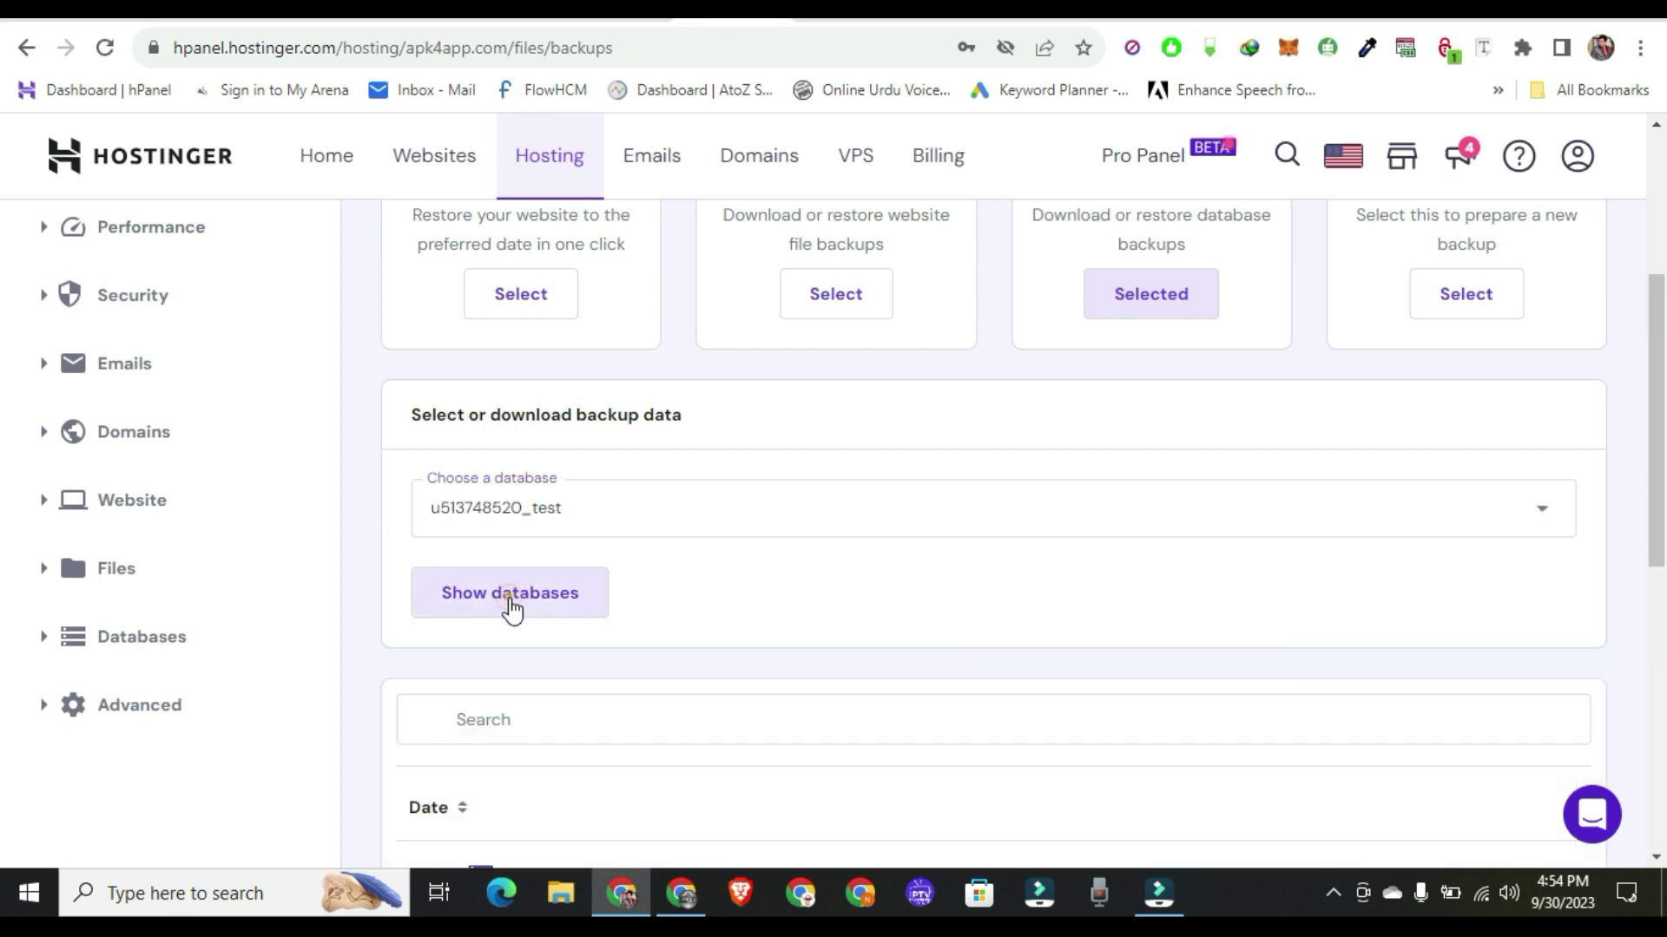
pyautogui.click(512, 599)
pyautogui.scroll(-10, 1082, 644)
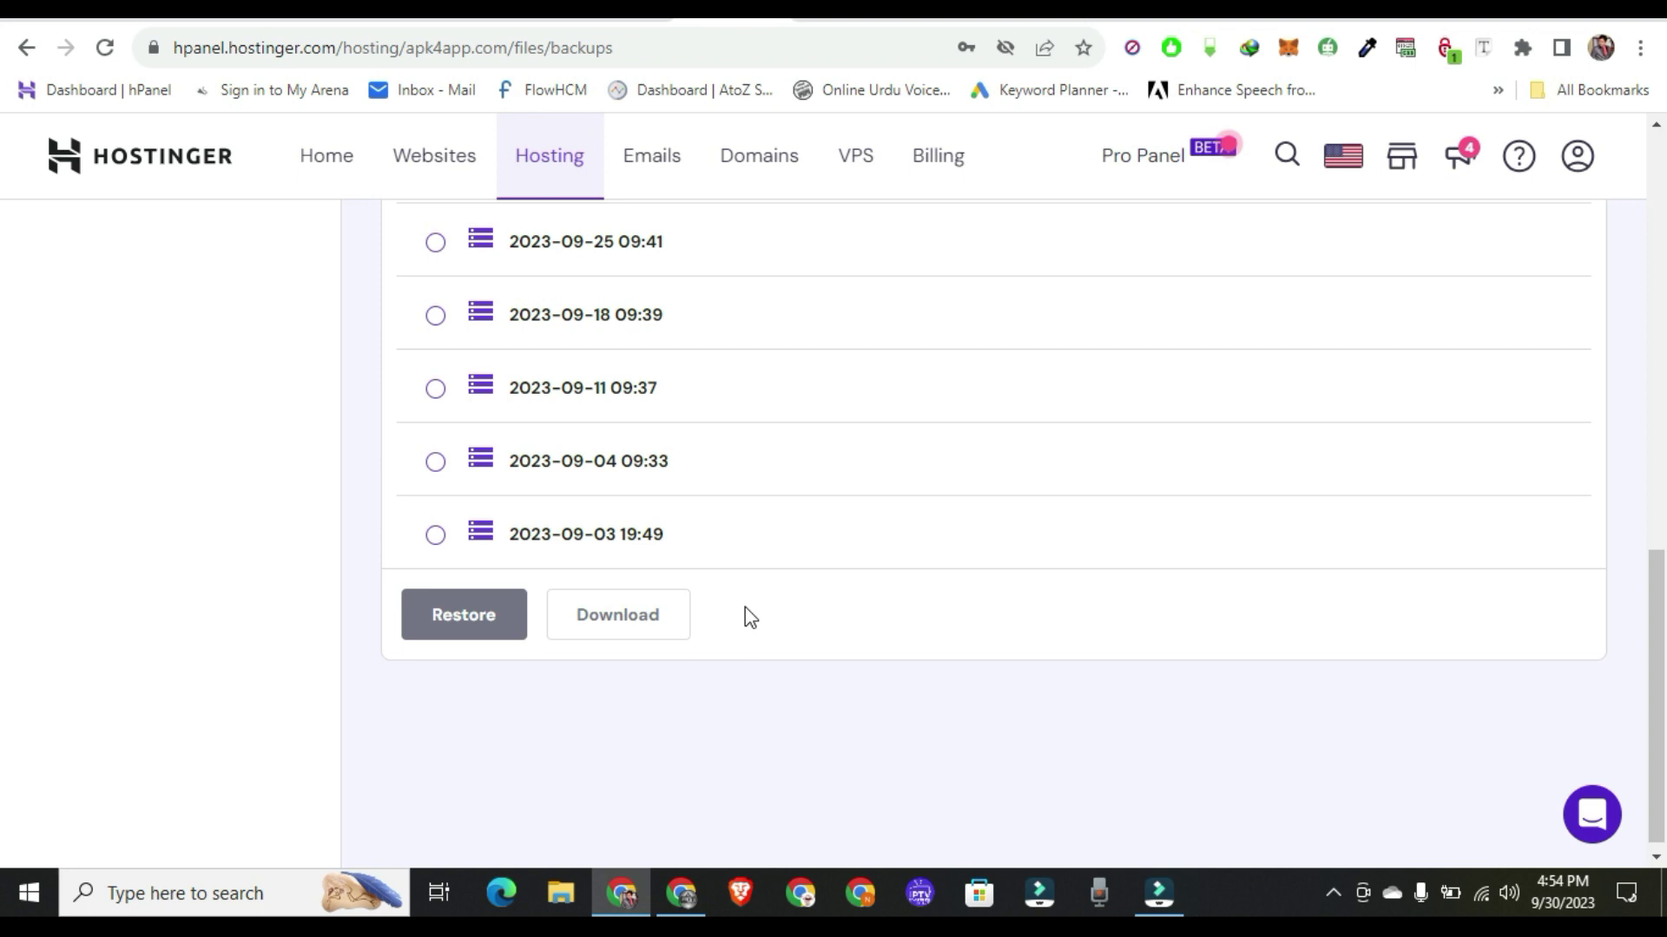
pyautogui.scroll(8, 908, 406)
pyautogui.scroll(-5, 911, 407)
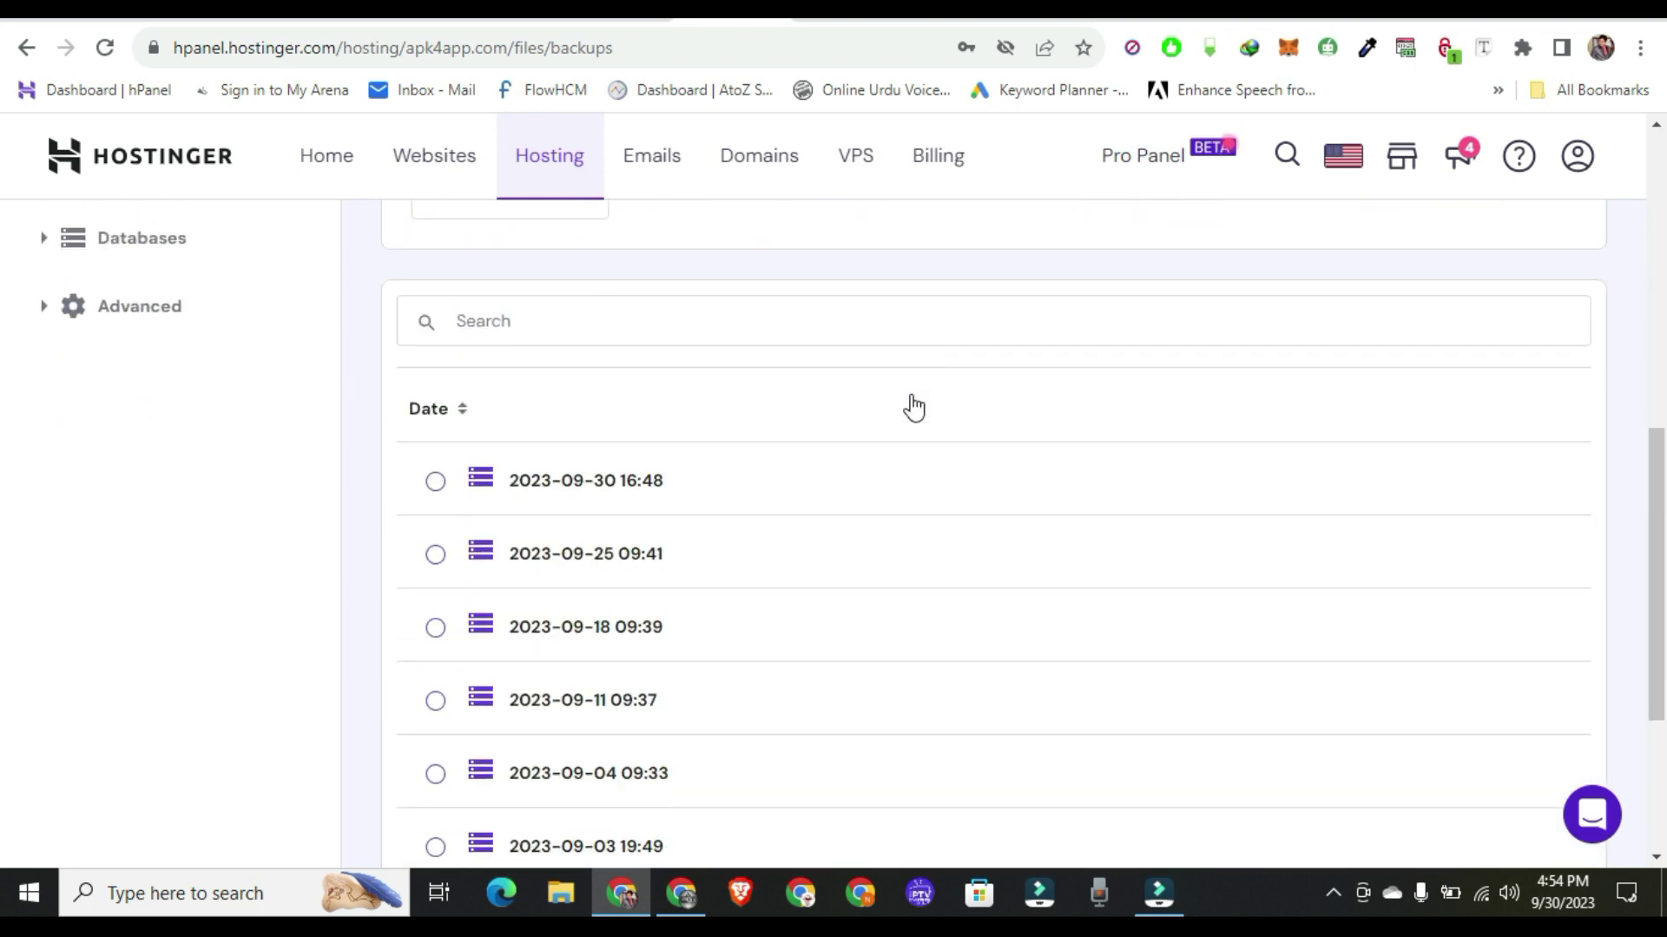
pyautogui.click(434, 481)
pyautogui.scroll(-1, 864, 497)
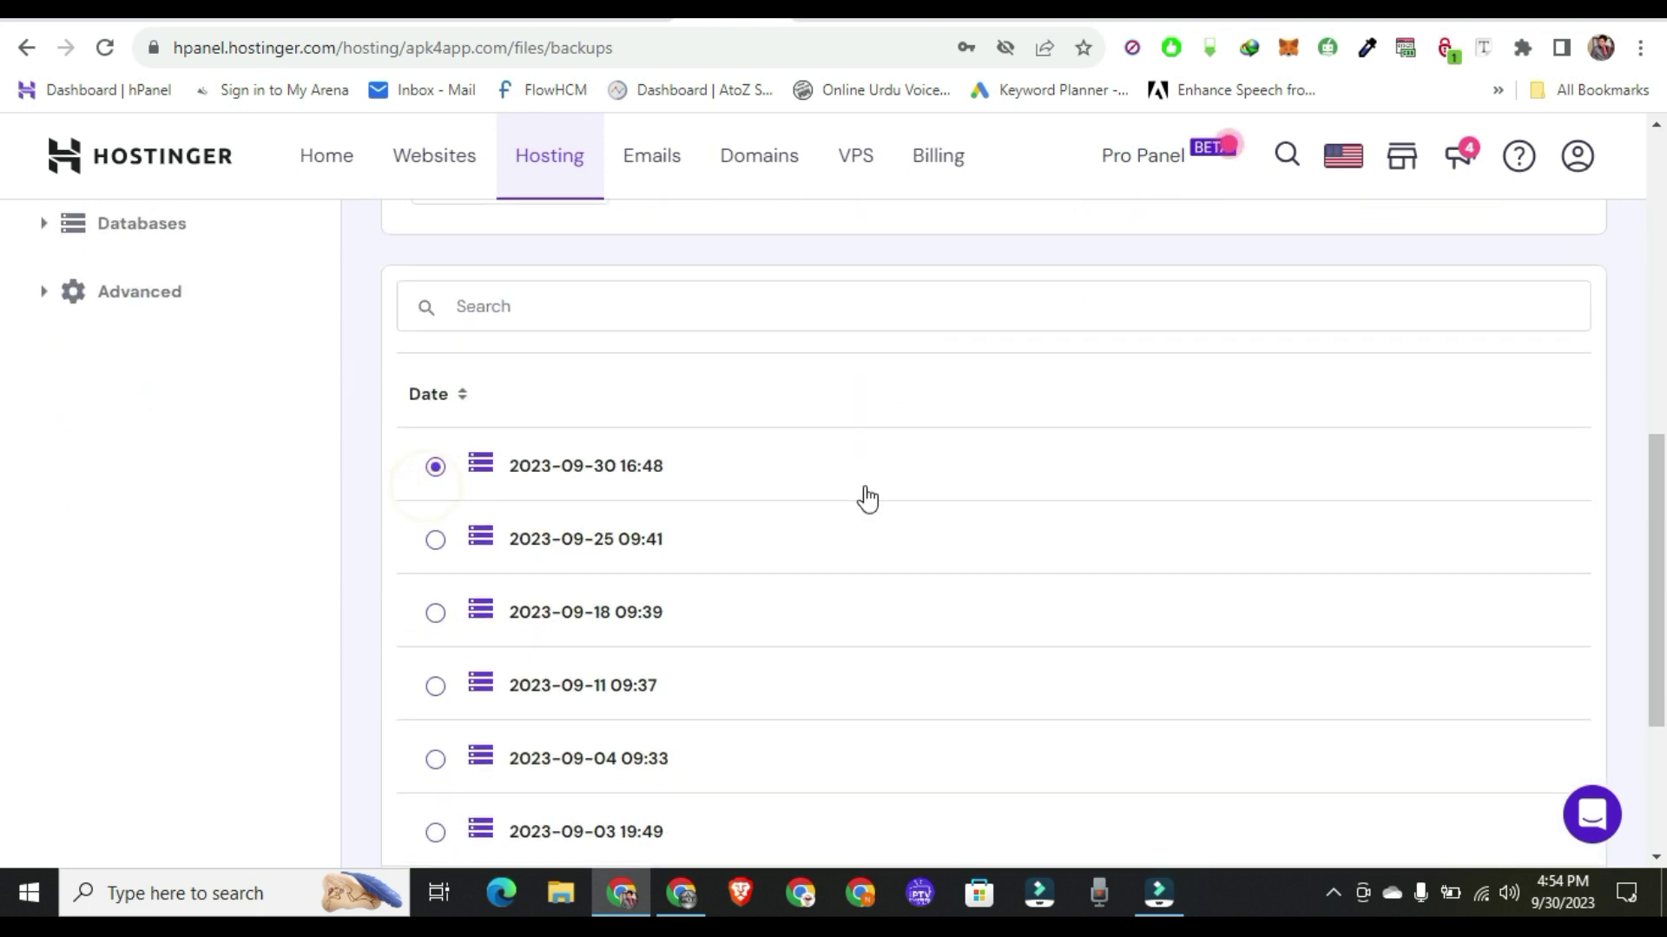
pyautogui.scroll(-3, 864, 496)
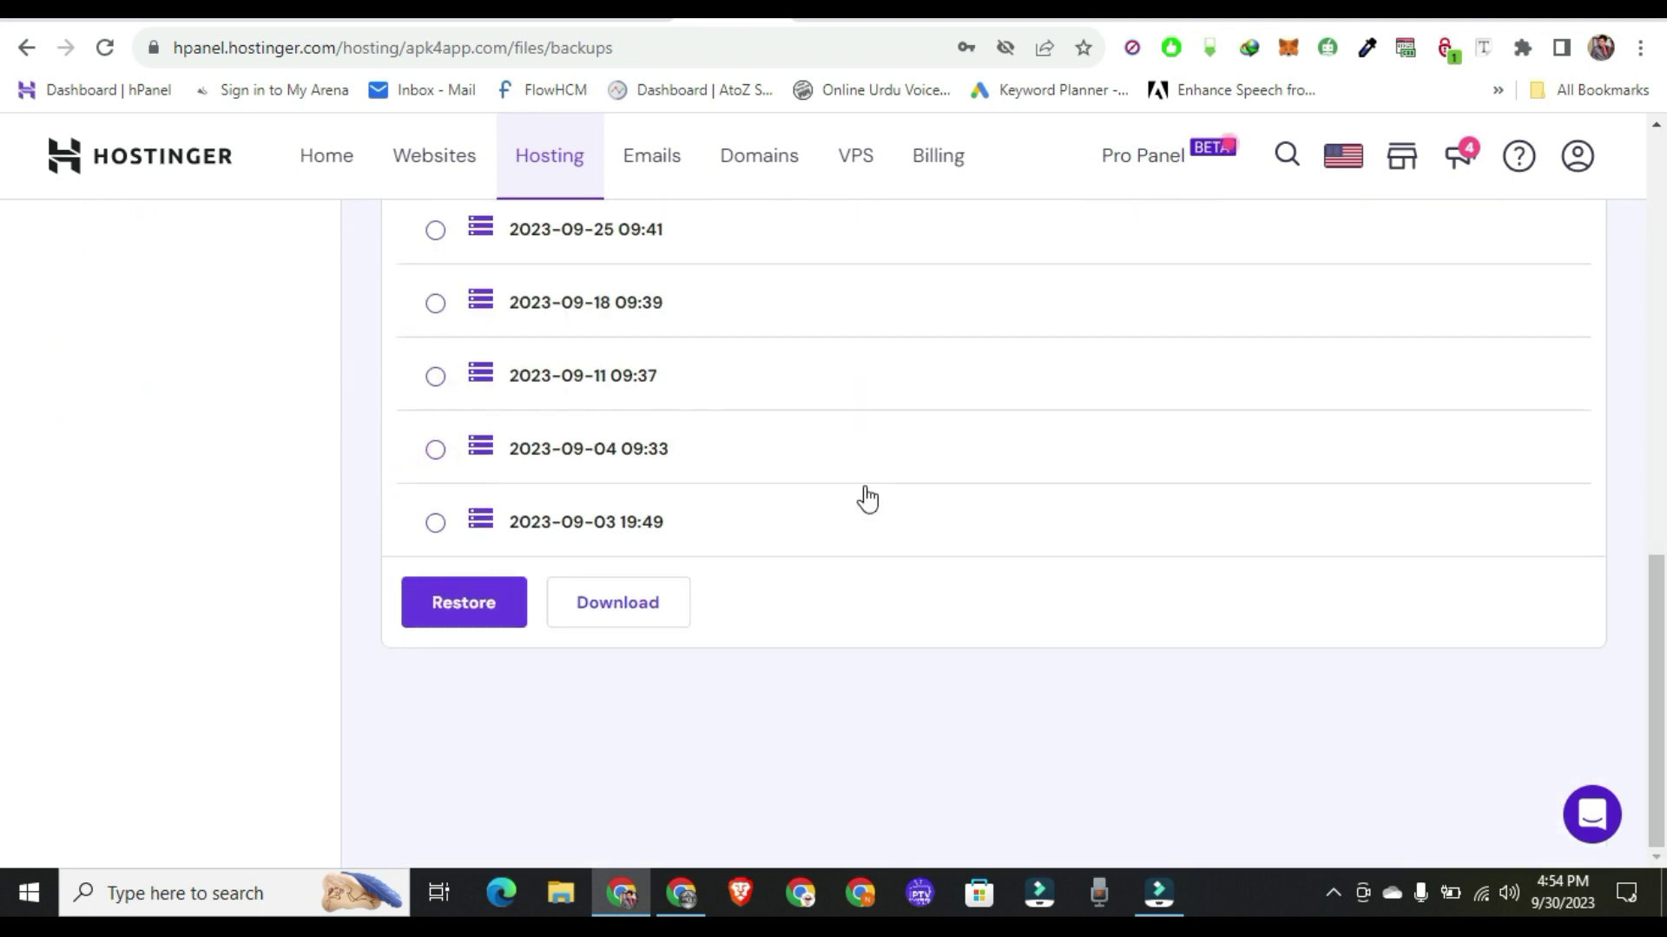
pyautogui.click(639, 629)
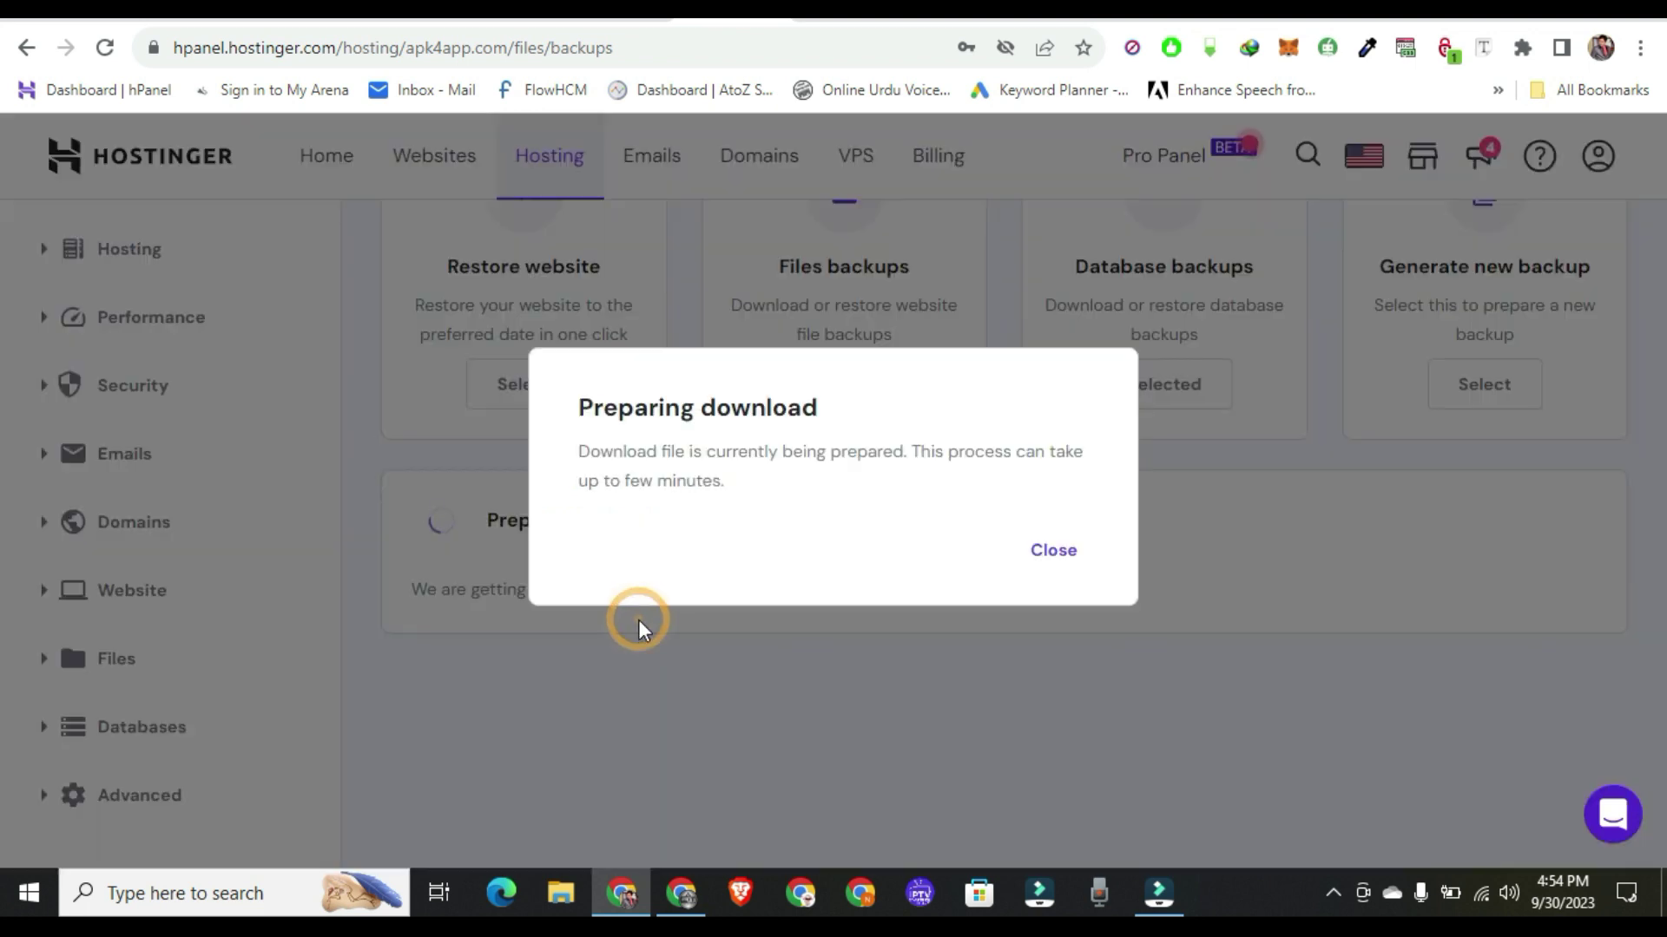
pyautogui.click(1054, 552)
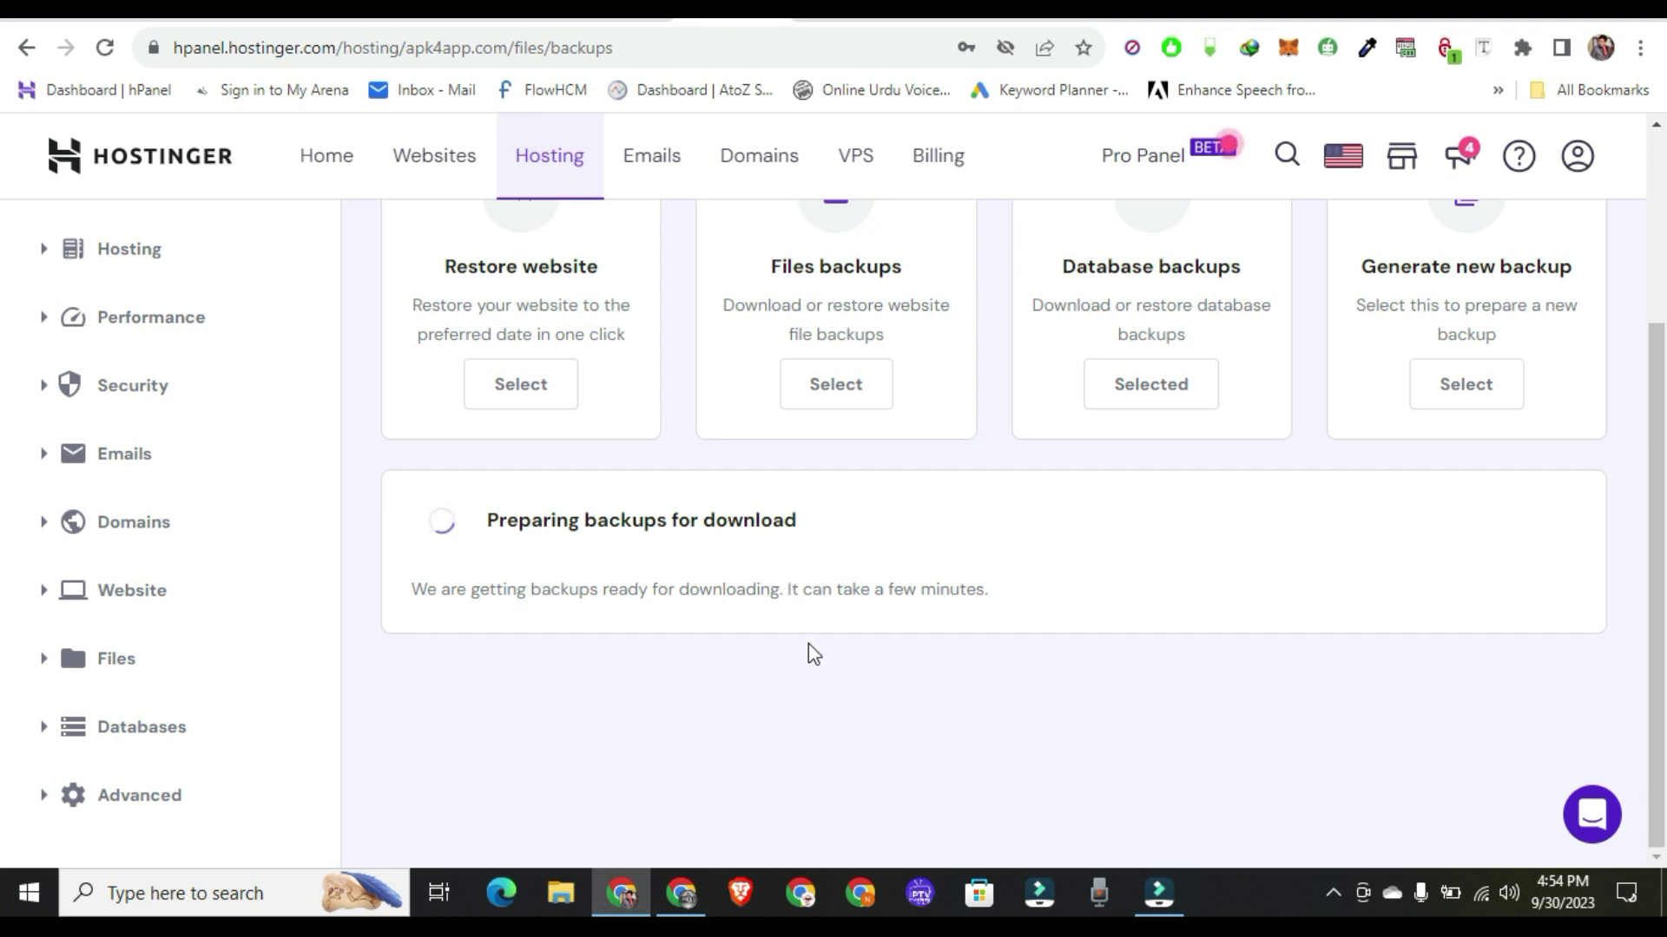
pyautogui.click(541, 394)
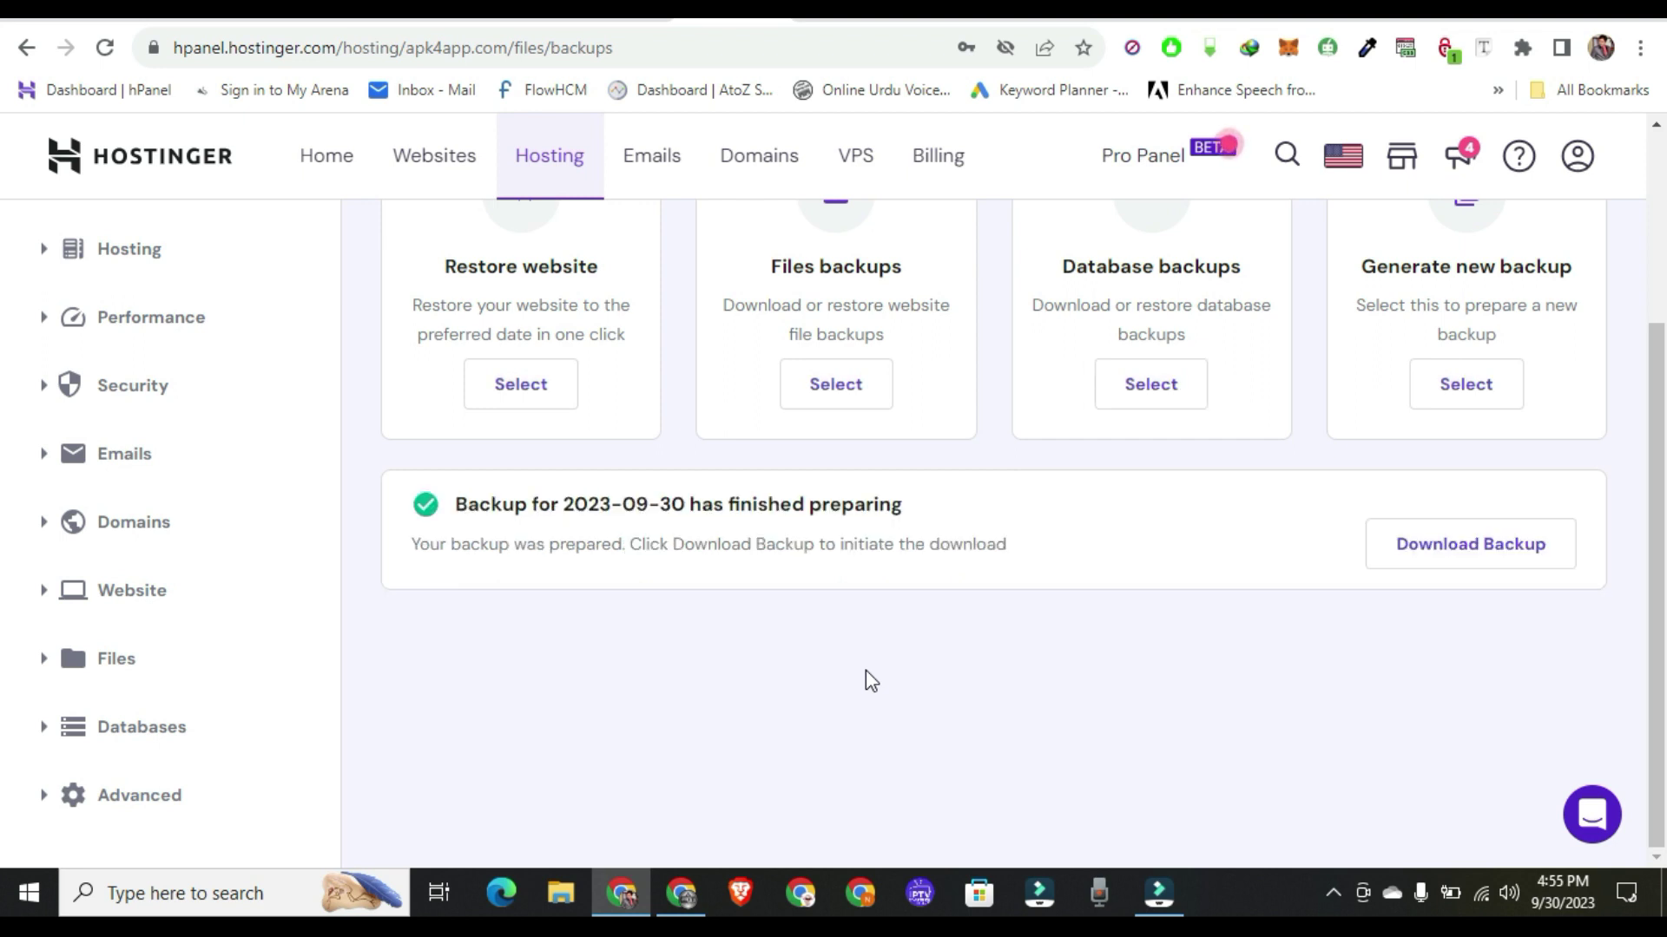
# Download the prepared database backup to the Downloads\Compressed folder and minimize the download window
pyautogui.click(1480, 553)
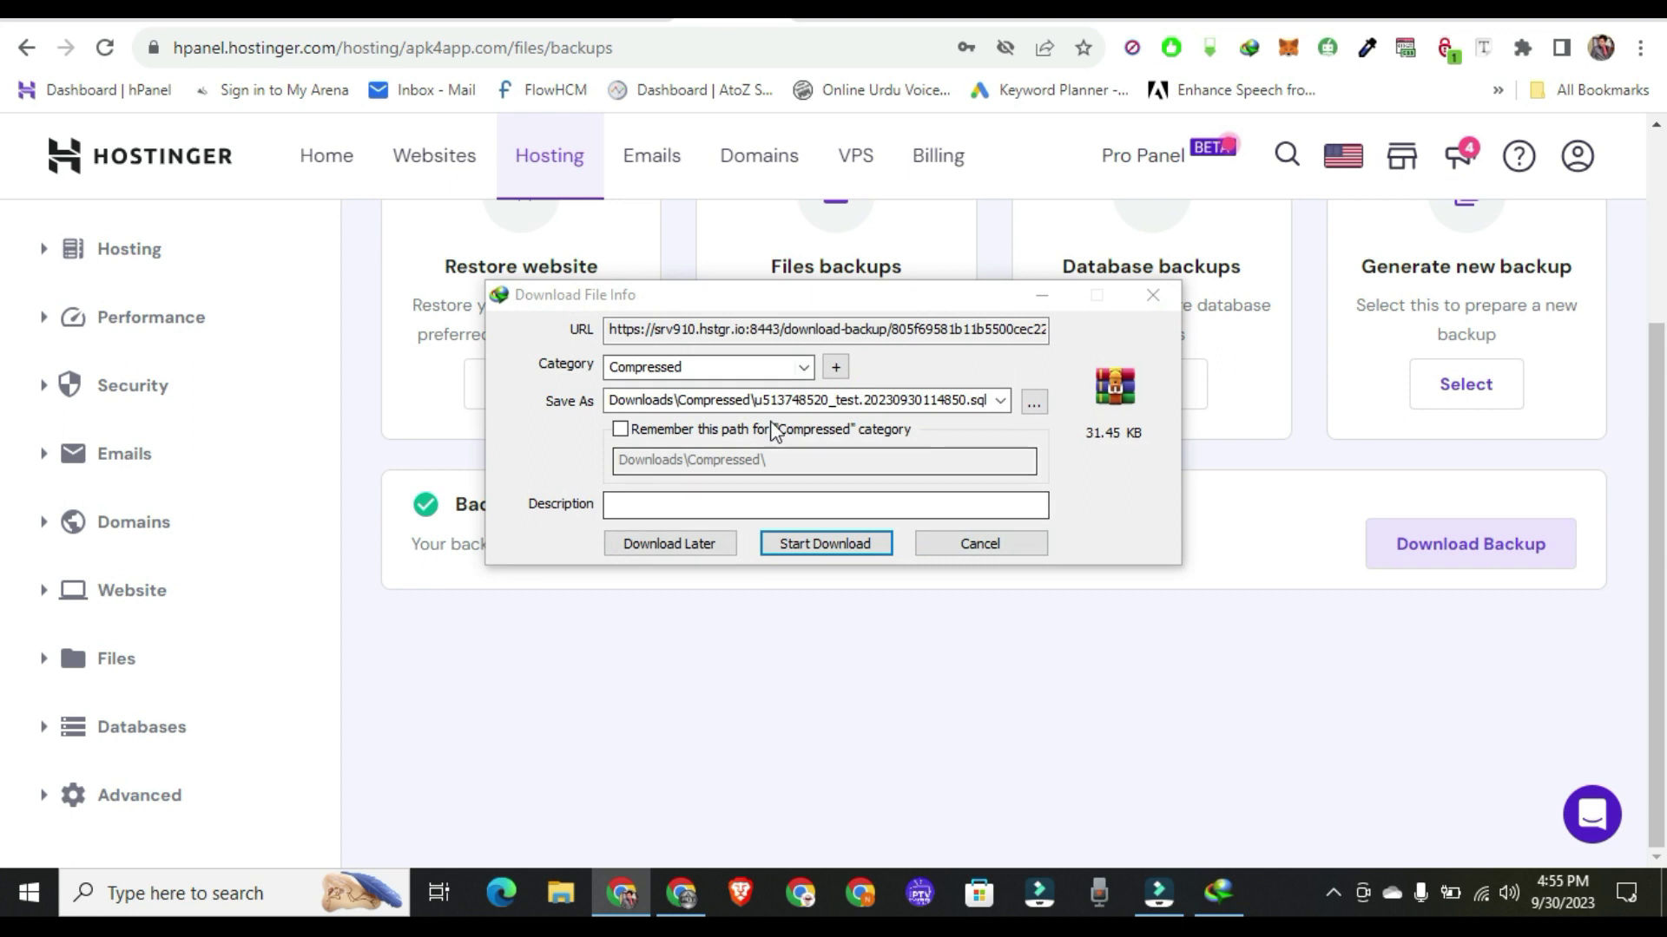
pyautogui.click(851, 545)
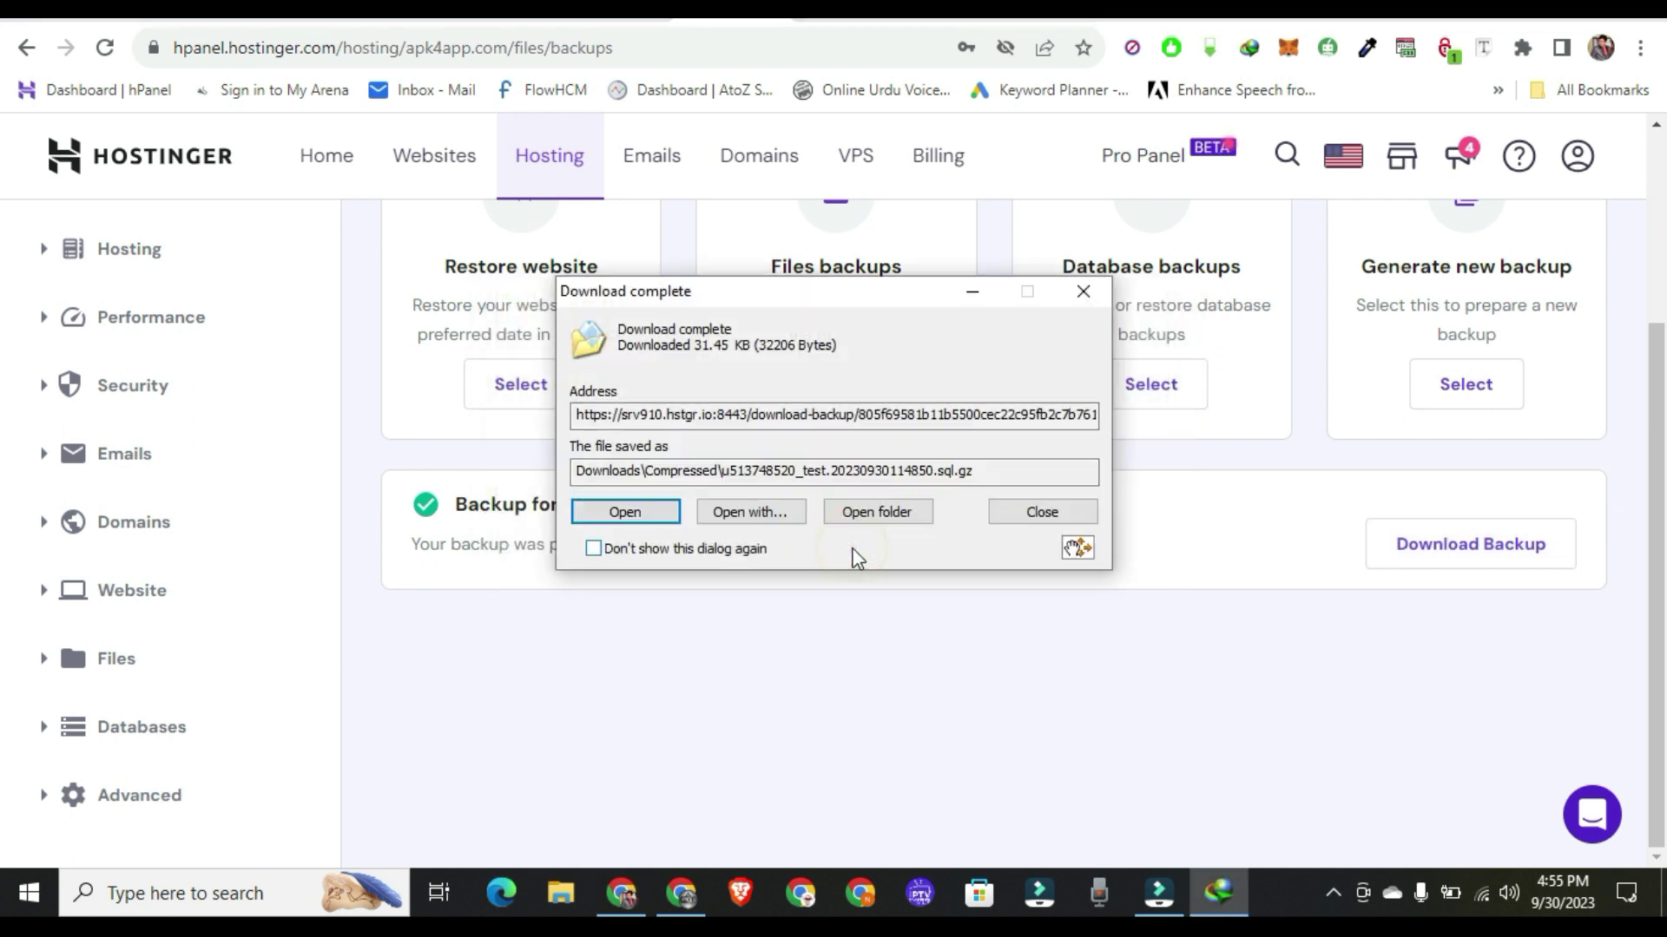
pyautogui.click(976, 298)
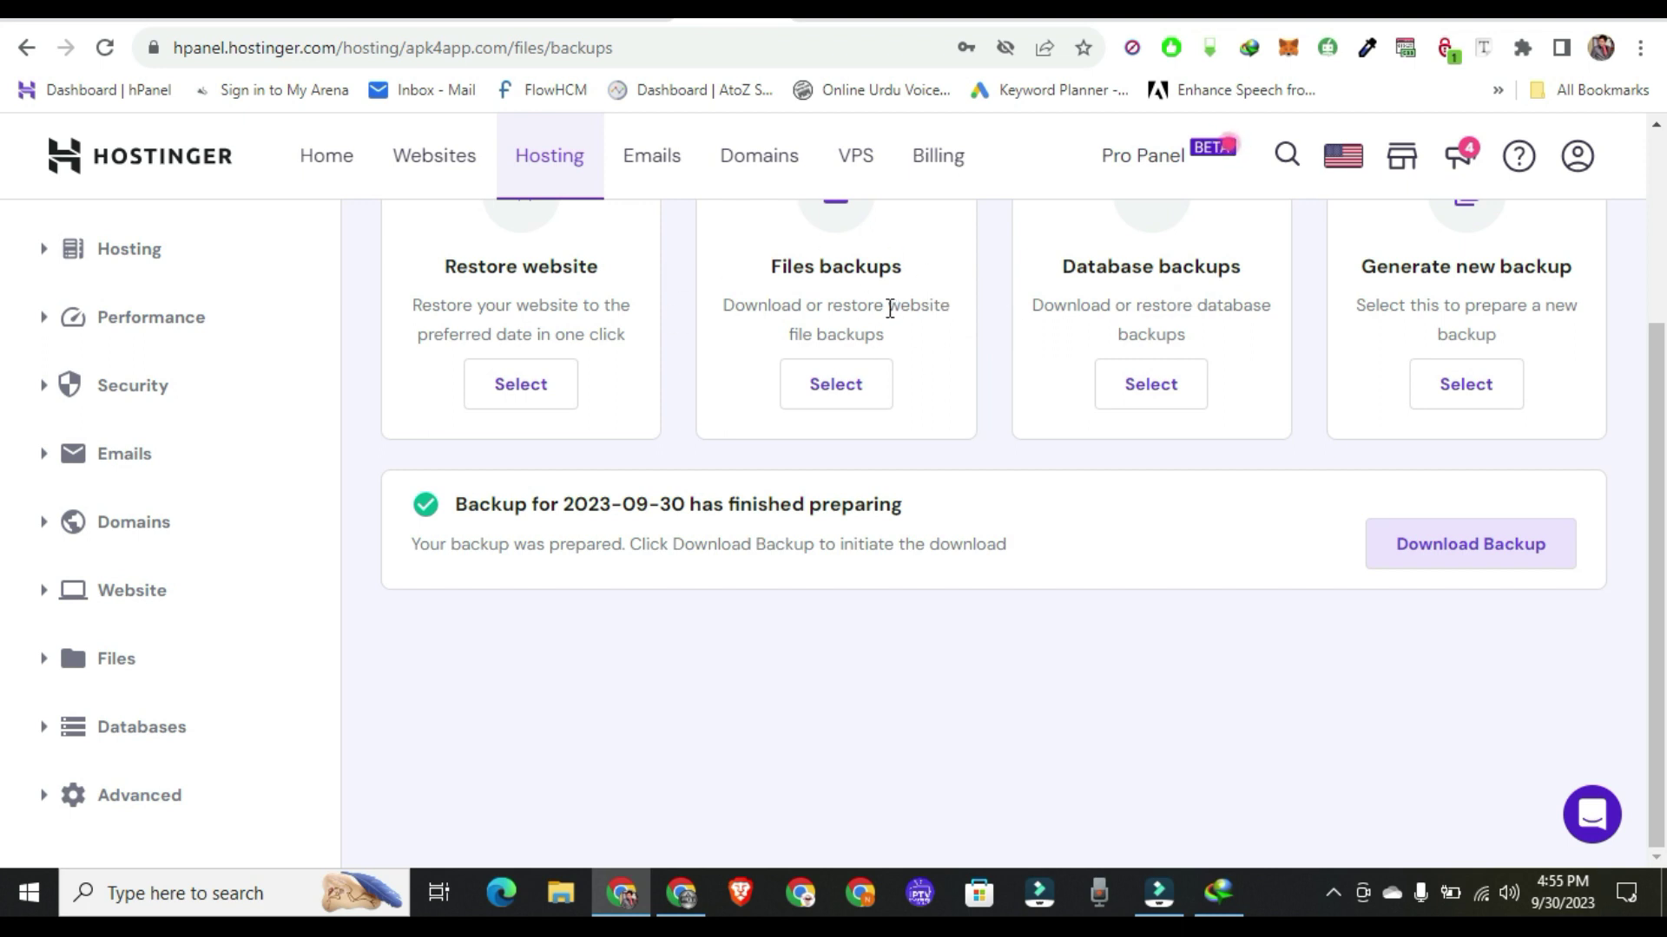
pyautogui.click(863, 392)
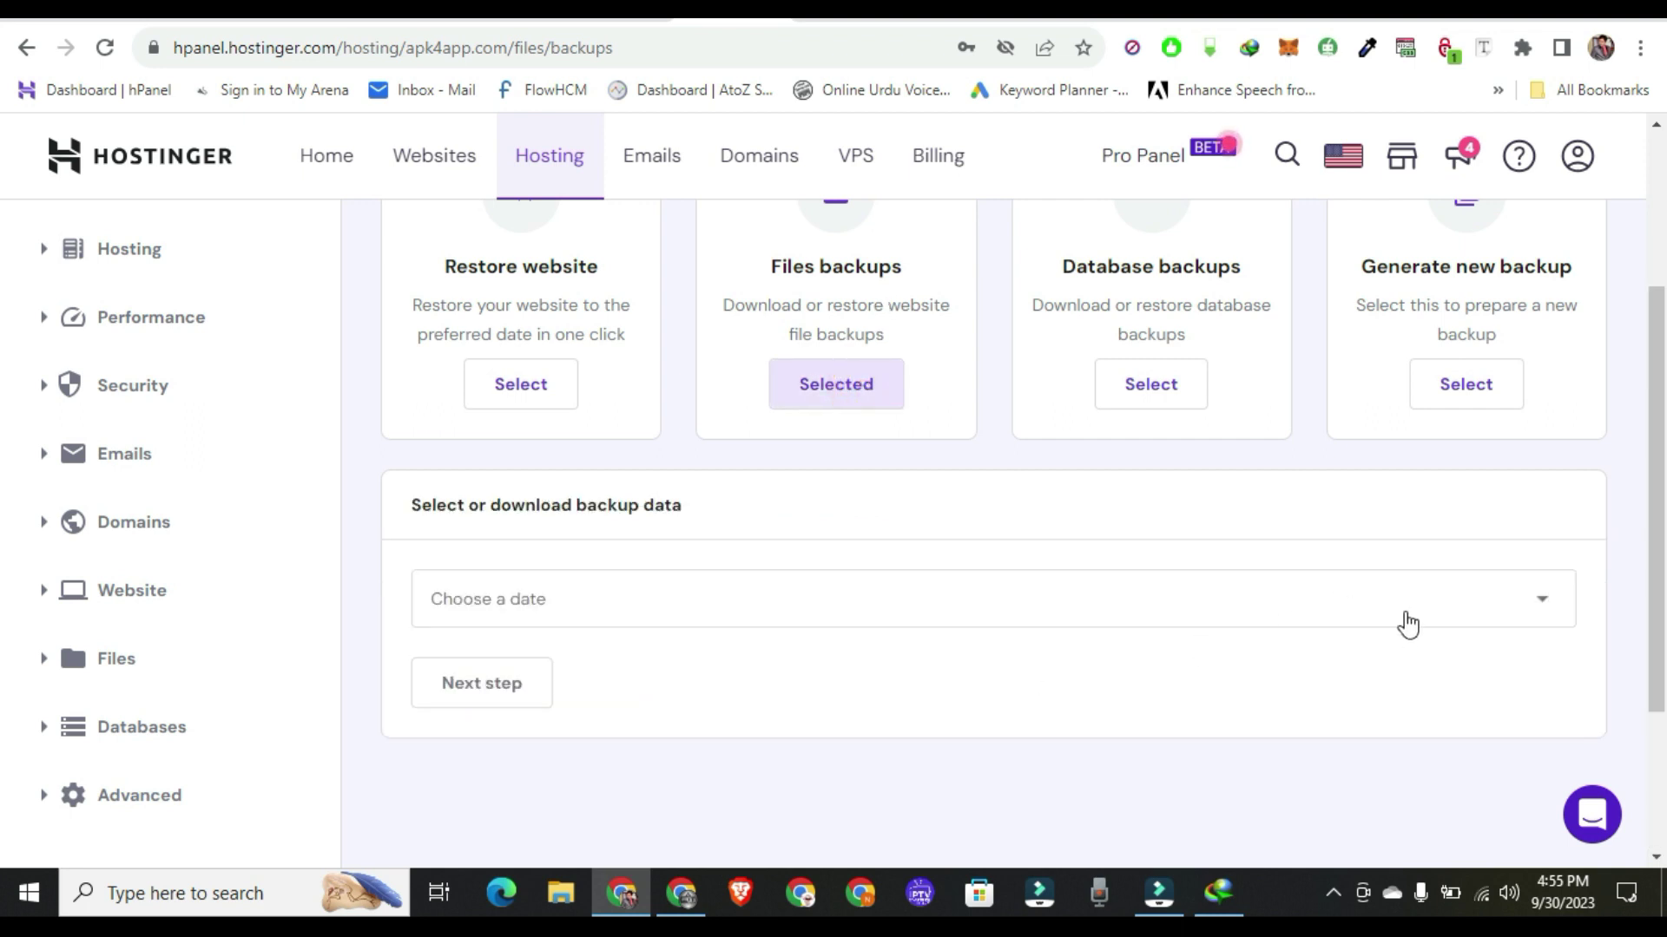
pyautogui.click(1527, 601)
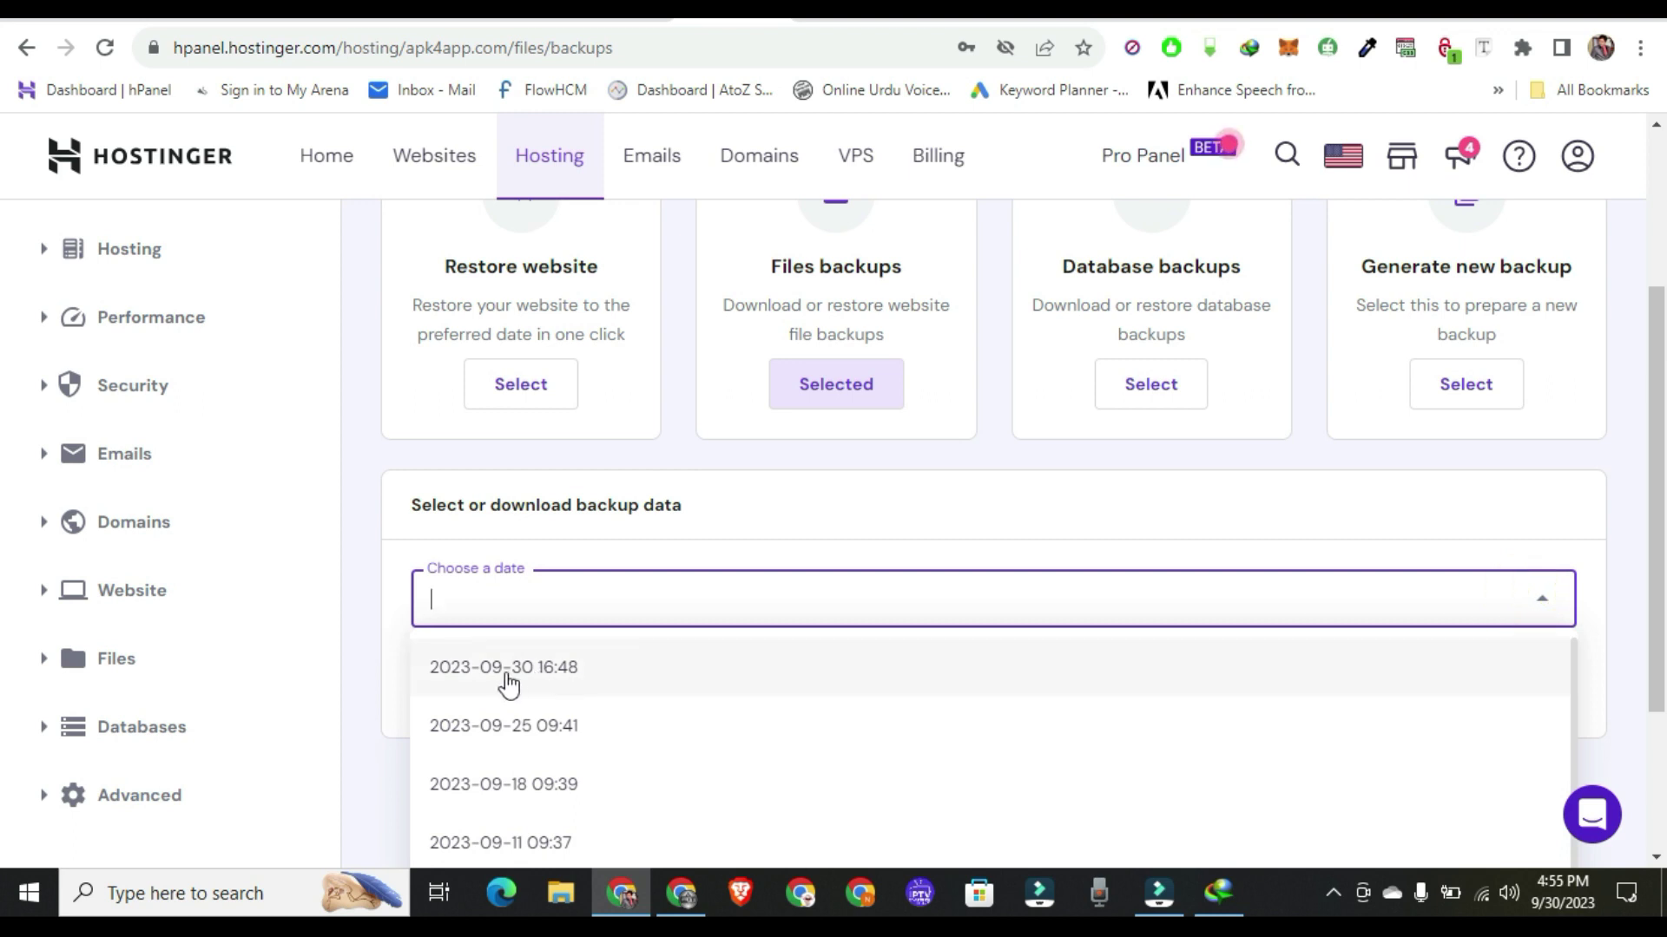
pyautogui.click(477, 681)
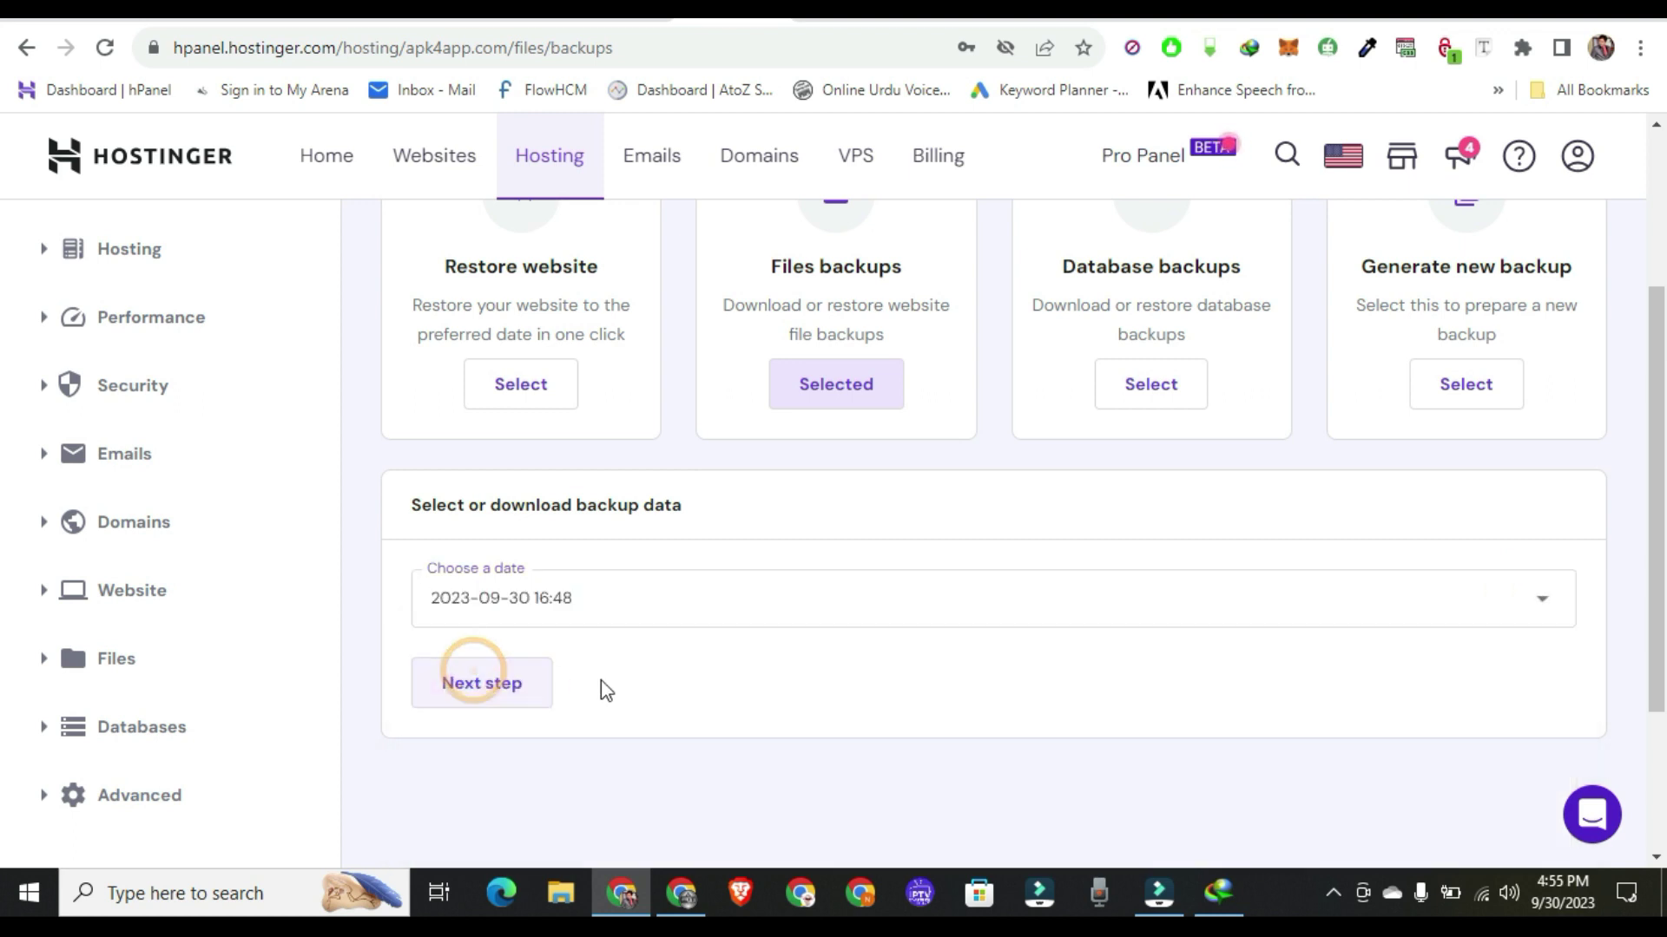
pyautogui.click(478, 690)
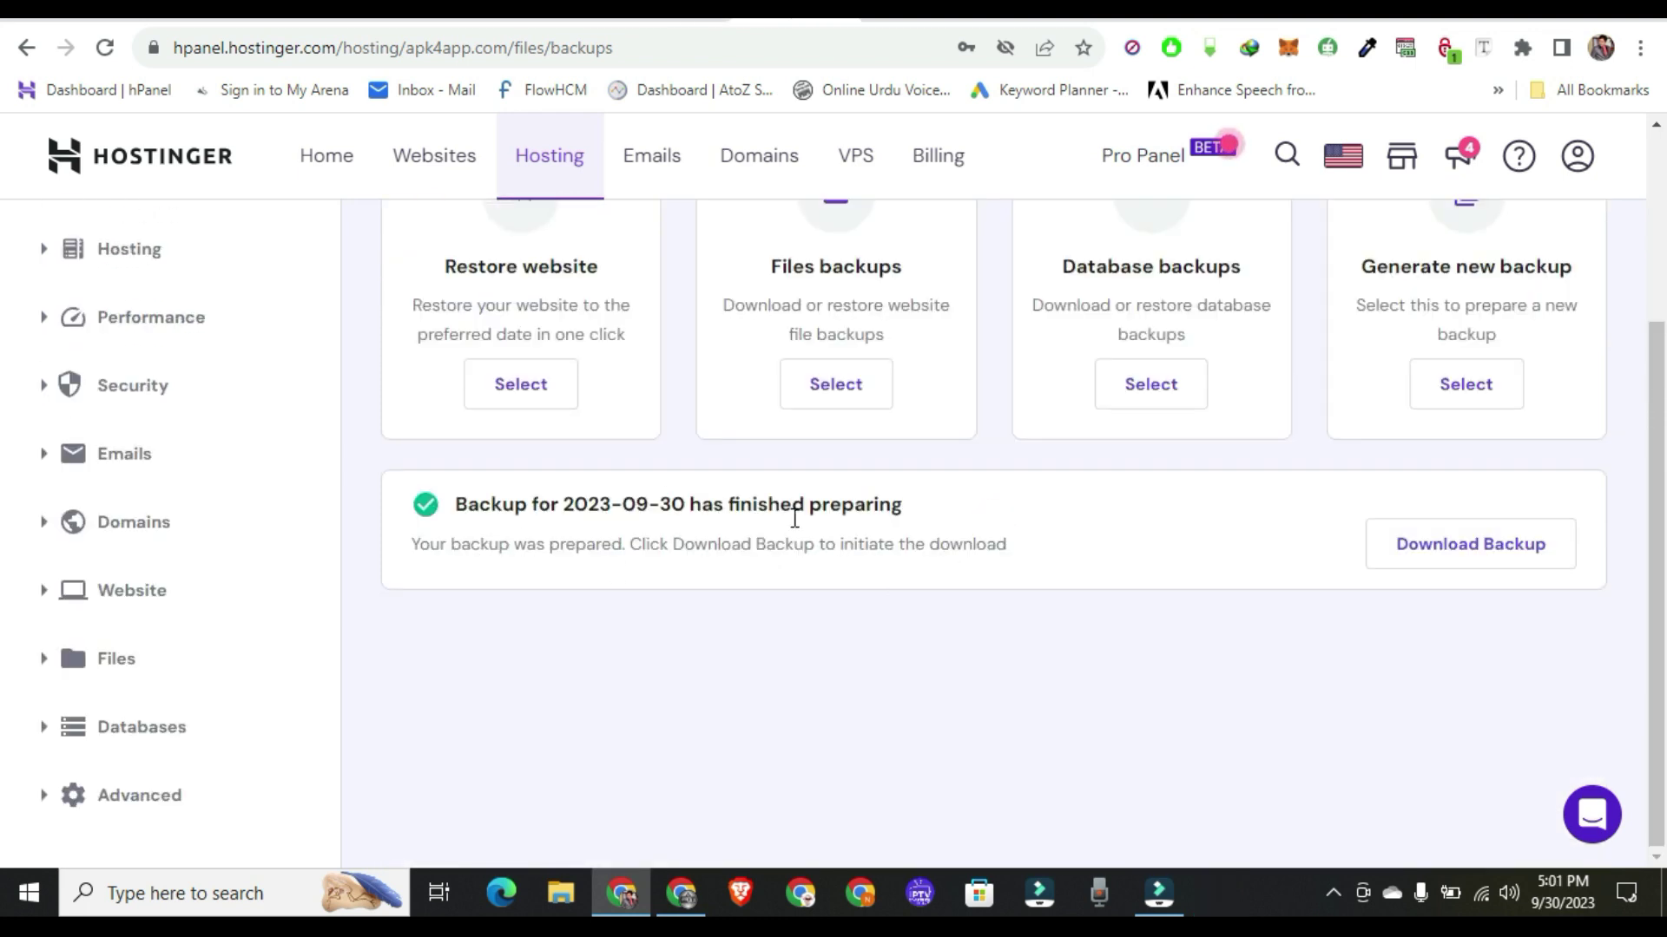
# Start downloading the prepared files backup archive to Downloads\Compressed and minimize its progress window
pyautogui.click(1488, 564)
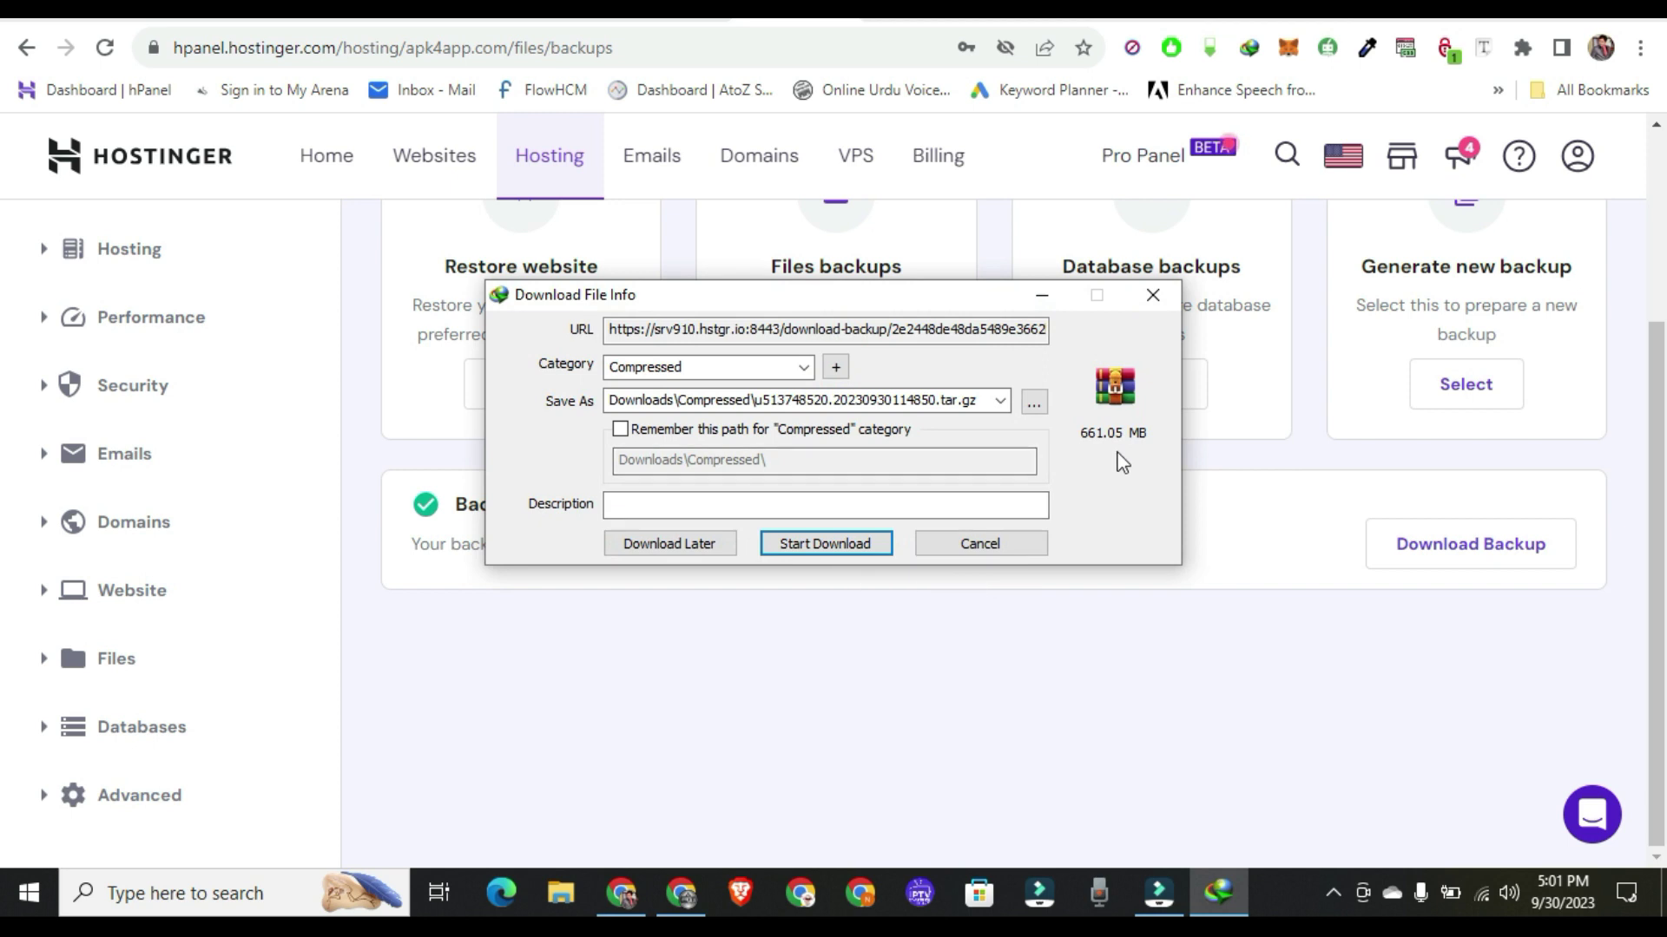
pyautogui.click(875, 545)
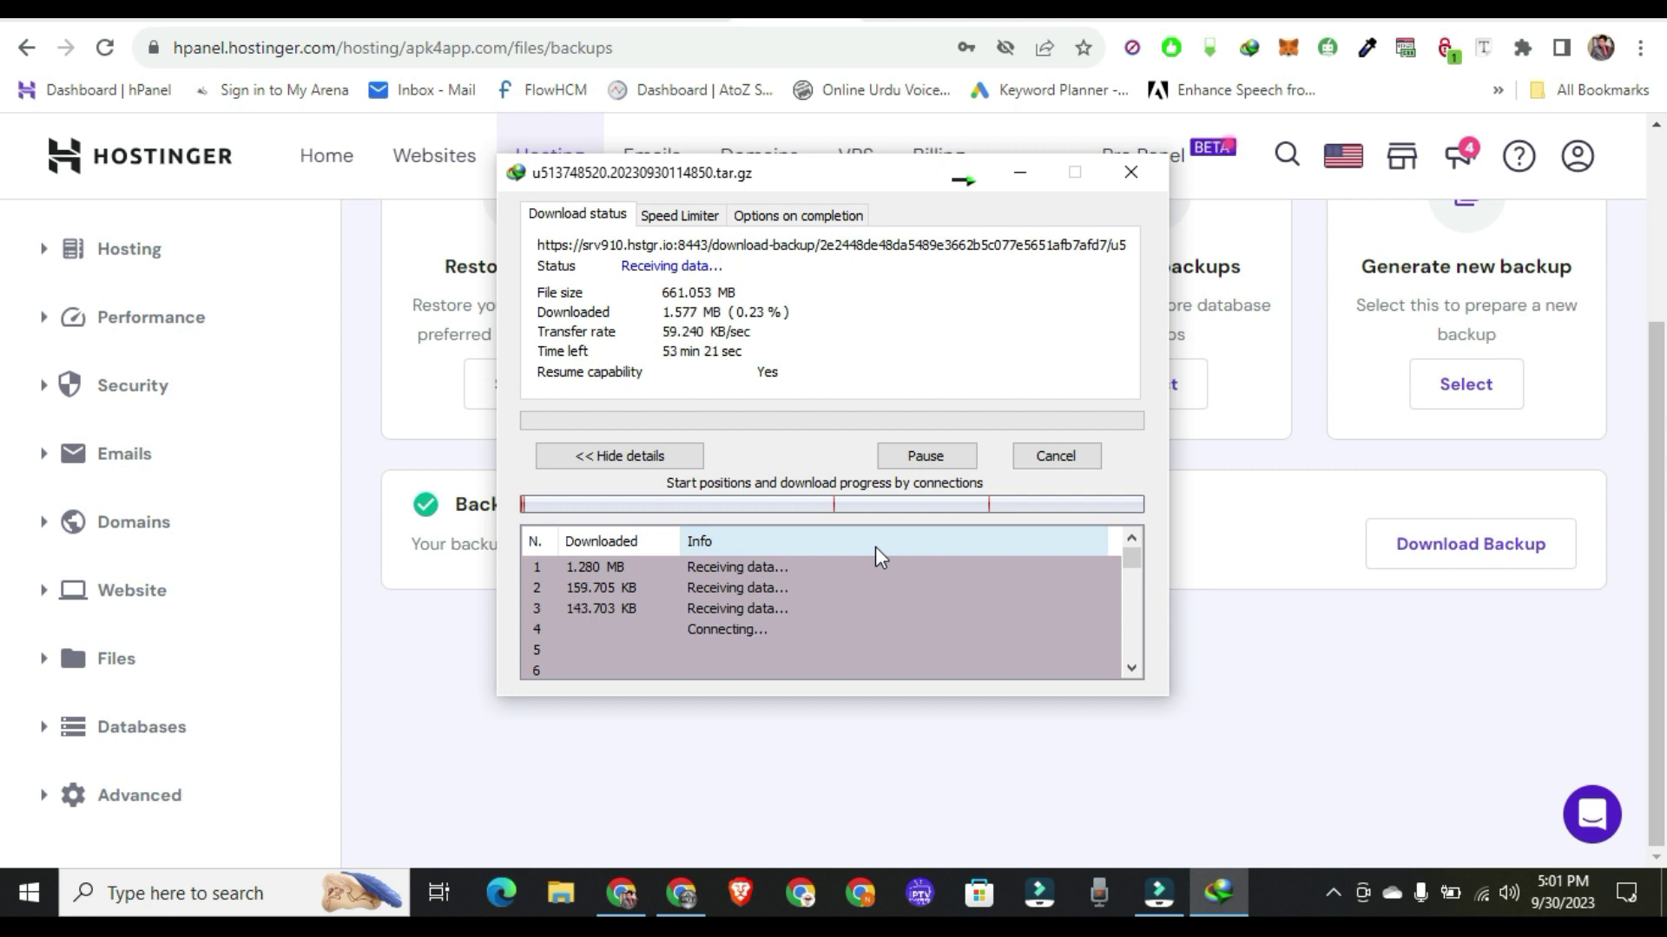
pyautogui.click(1023, 177)
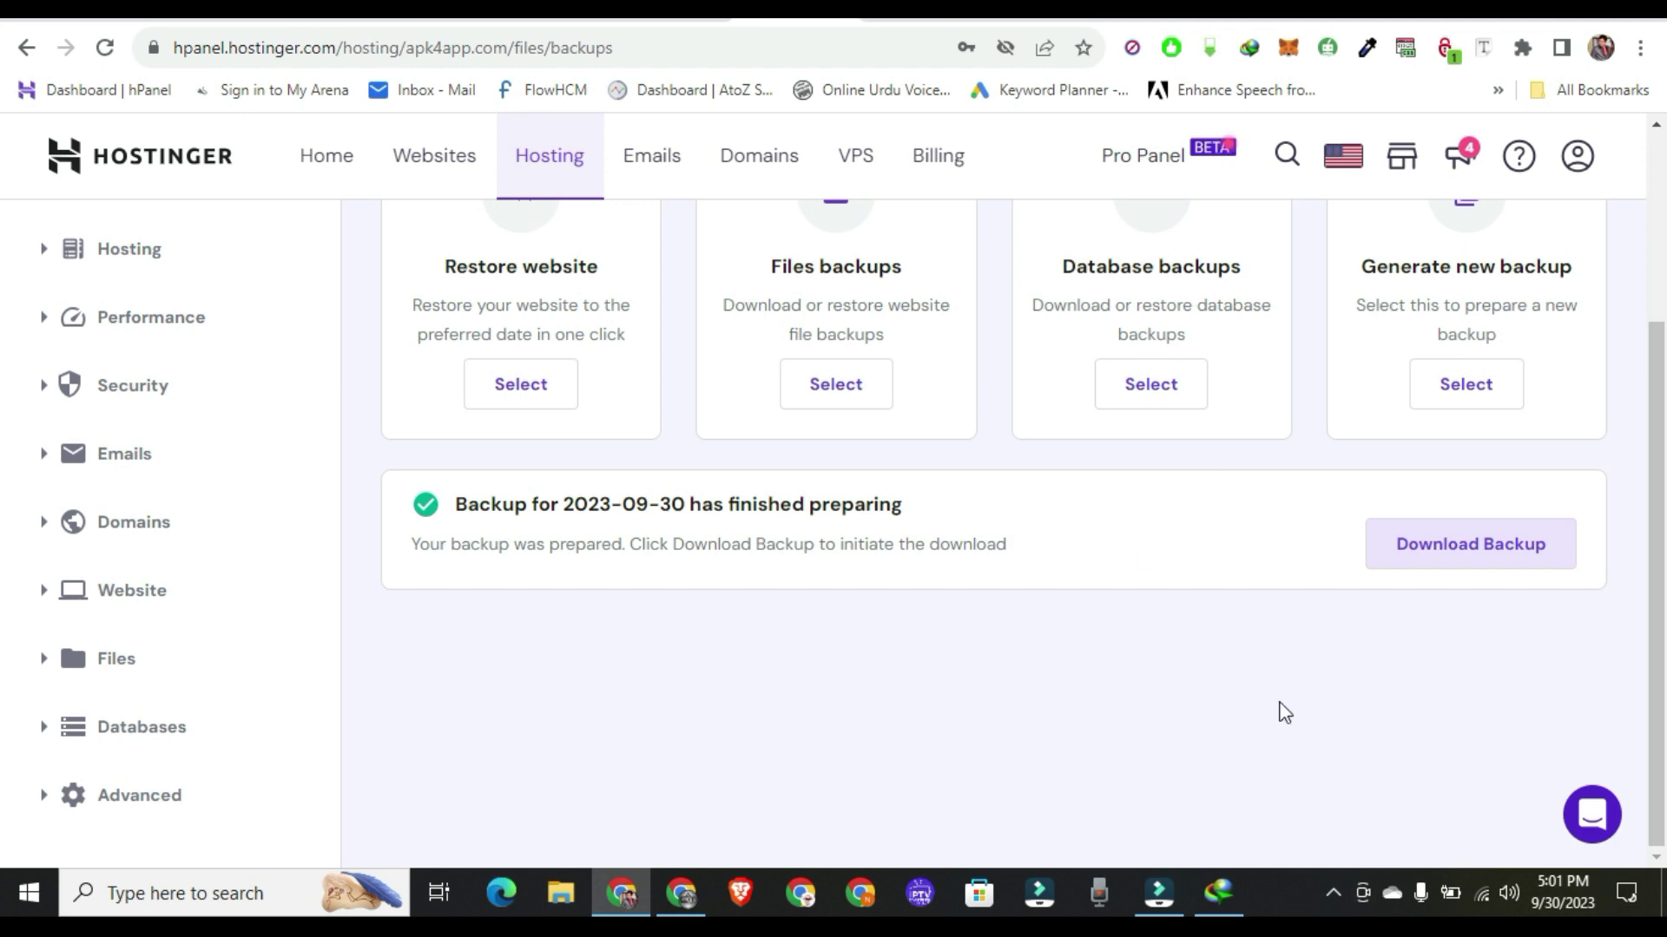
pyautogui.scroll(3, 1643, 657)
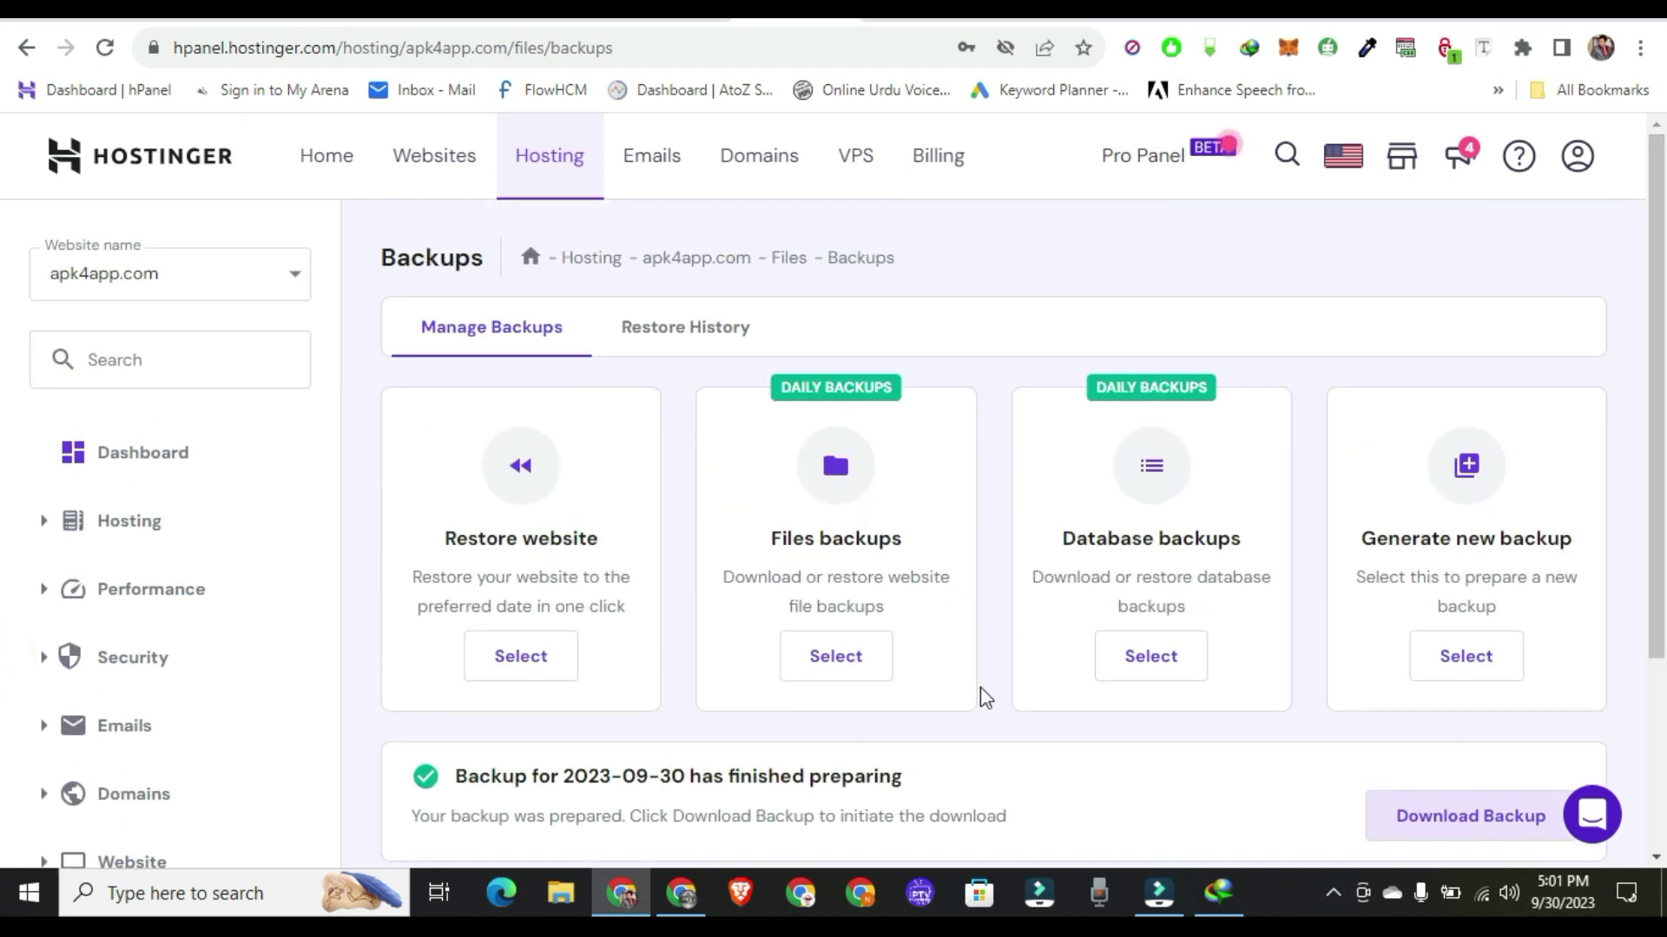